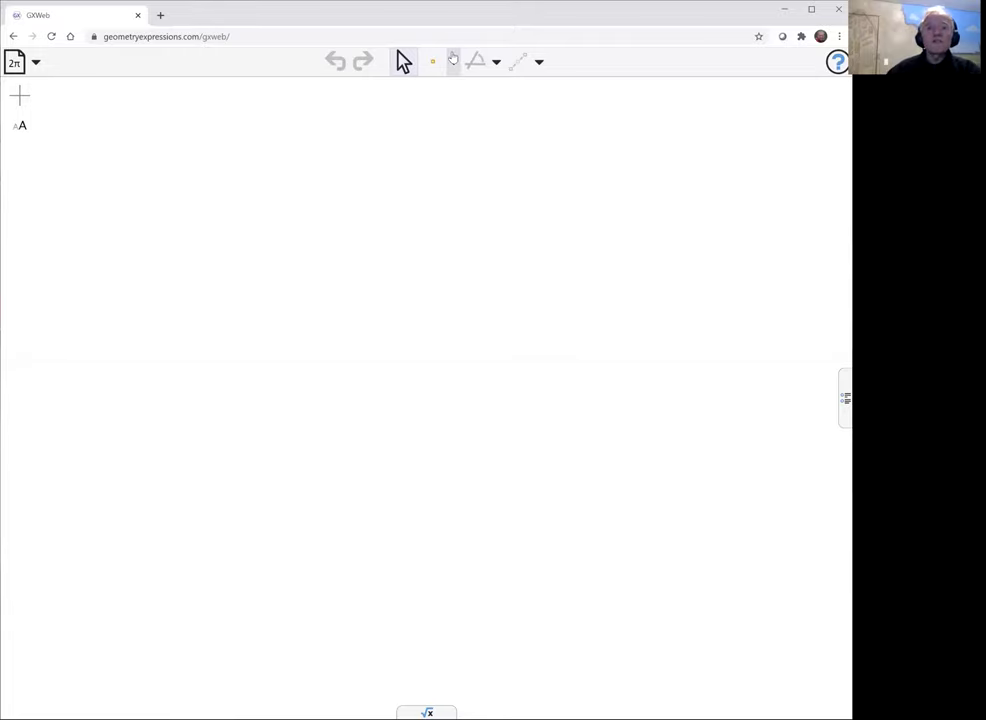
# - Draw a scalene triangle from three connected line segments, with a long, nearly horizontal base and its apex above
pyautogui.click(453, 61)
pyautogui.click(440, 120)
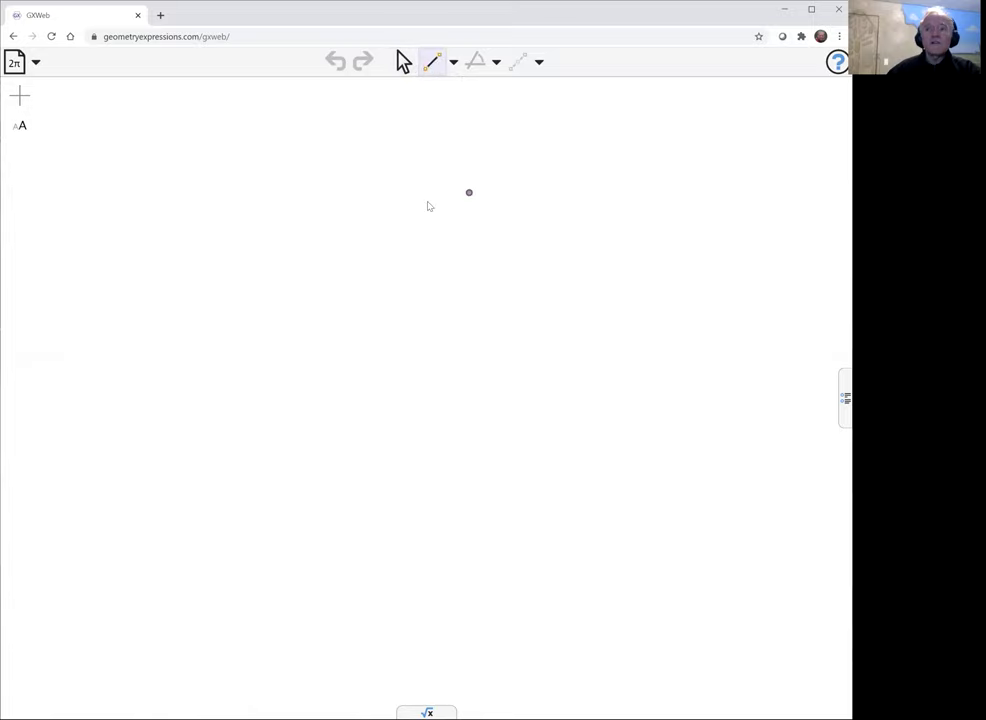
pyautogui.click(373, 188)
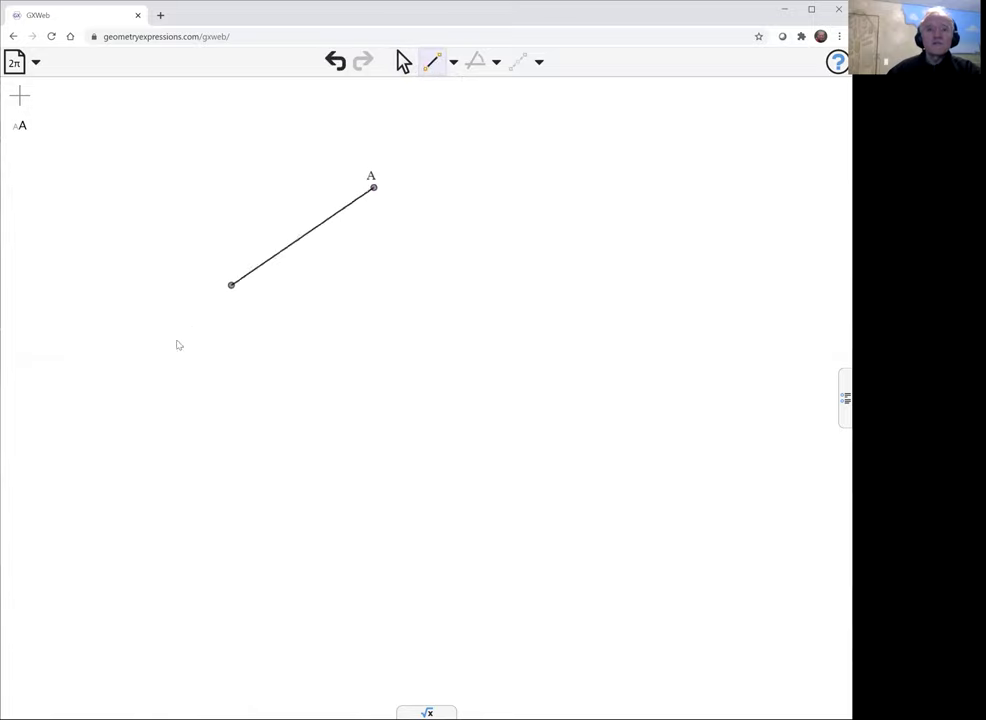
pyautogui.click(156, 390)
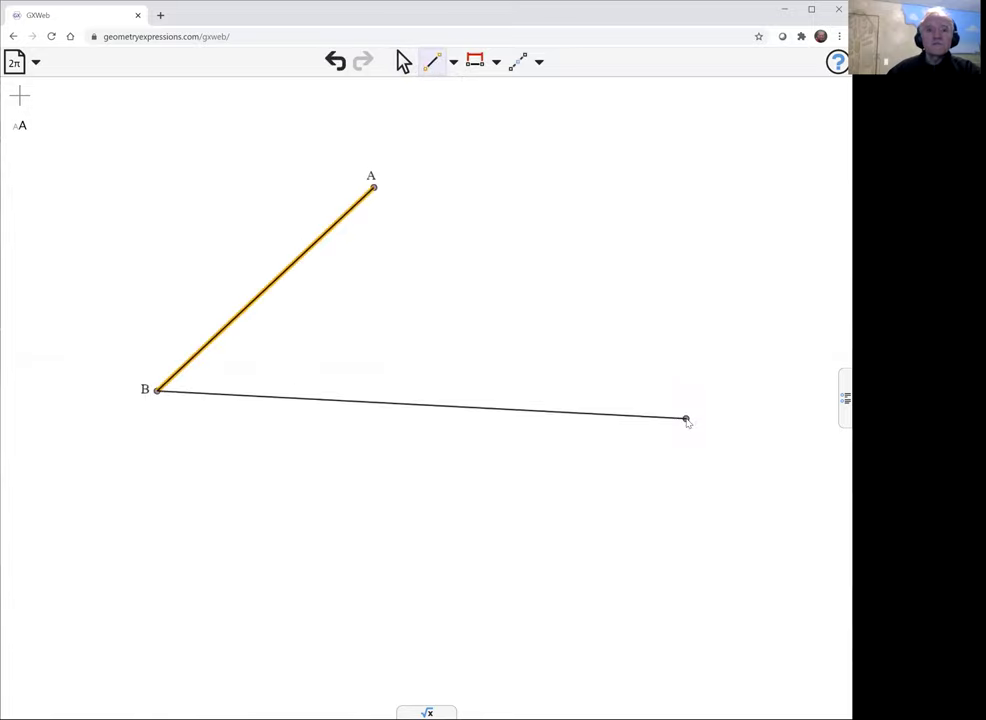
pyautogui.click(686, 418)
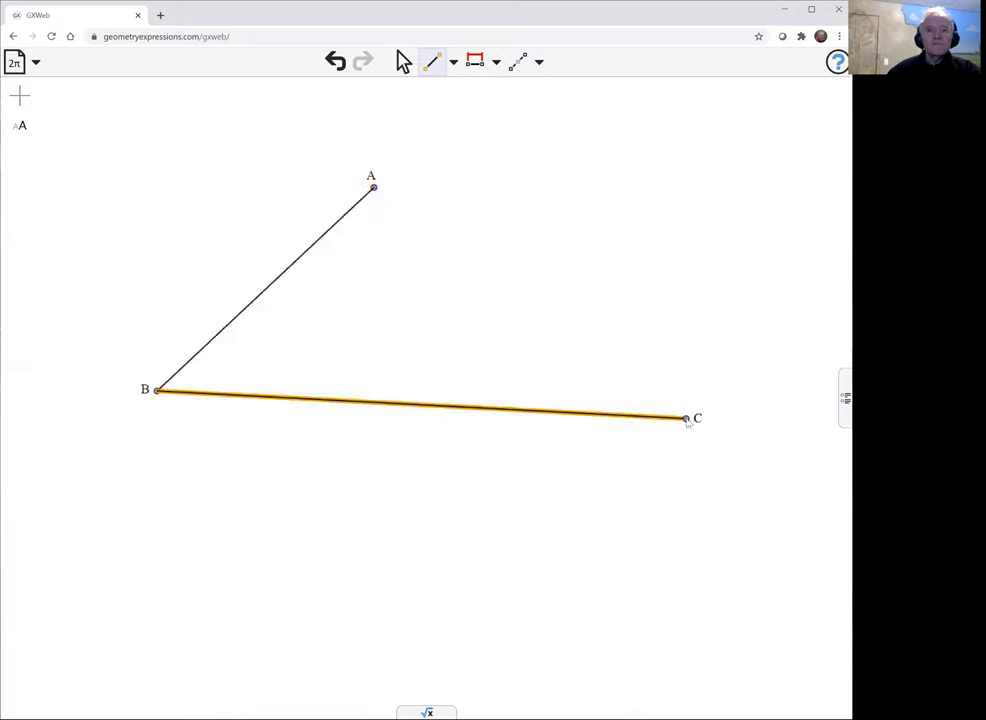
pyautogui.click(373, 188)
pyautogui.click(401, 63)
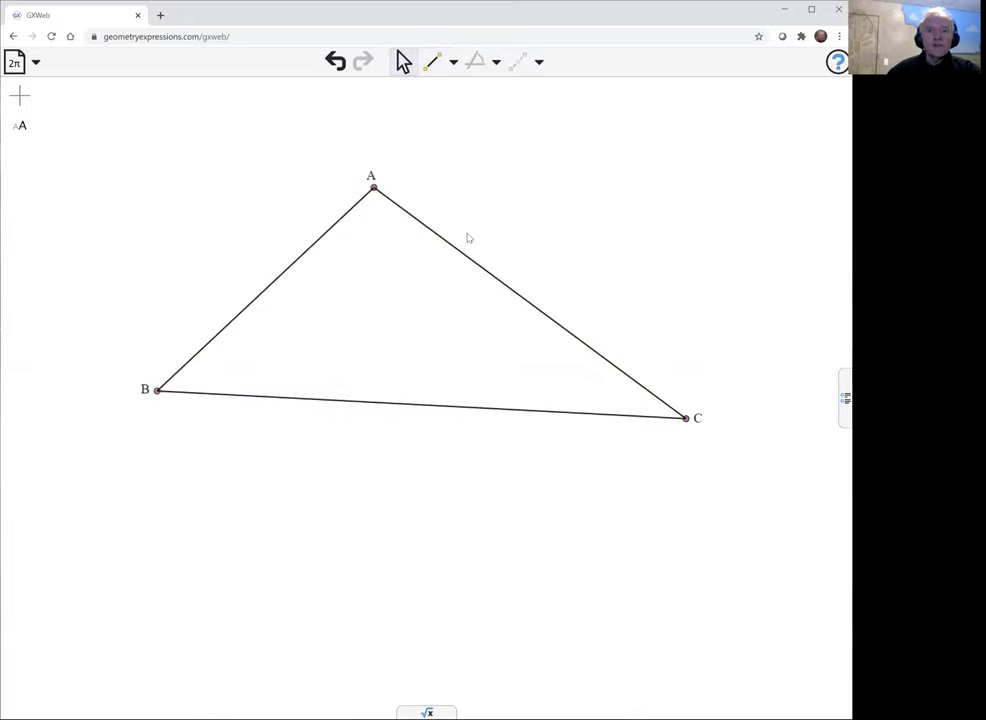
# - Constrain the lengths of triangle sides BC, AC and AB to a, b and c respectively
pyautogui.click(381, 405)
pyautogui.click(475, 61)
pyautogui.click(537, 221)
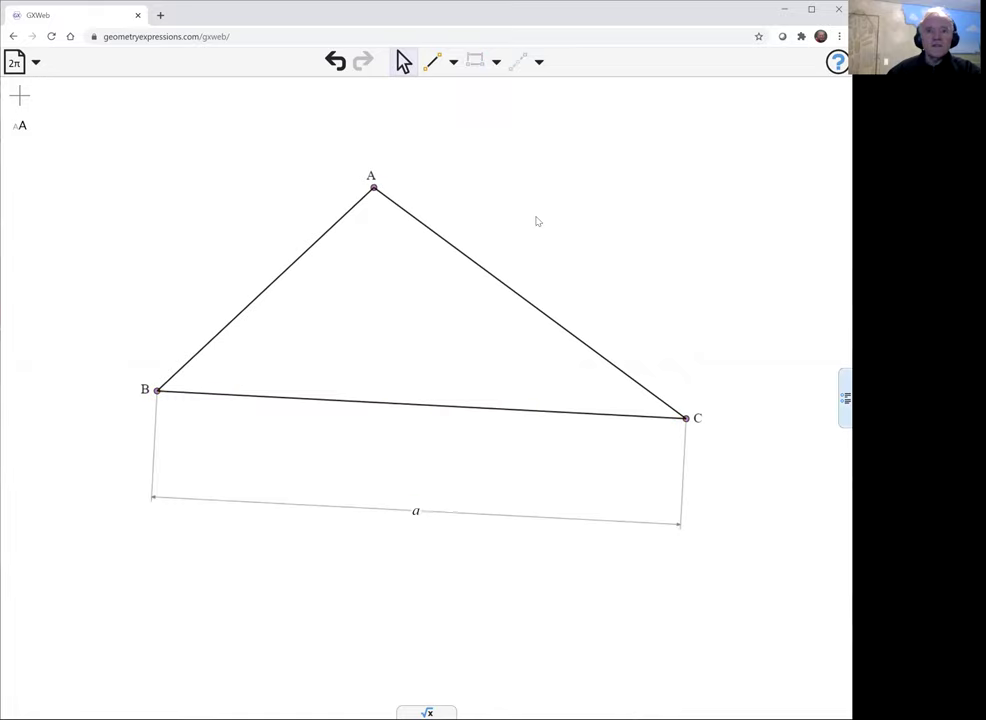
pyautogui.click(500, 284)
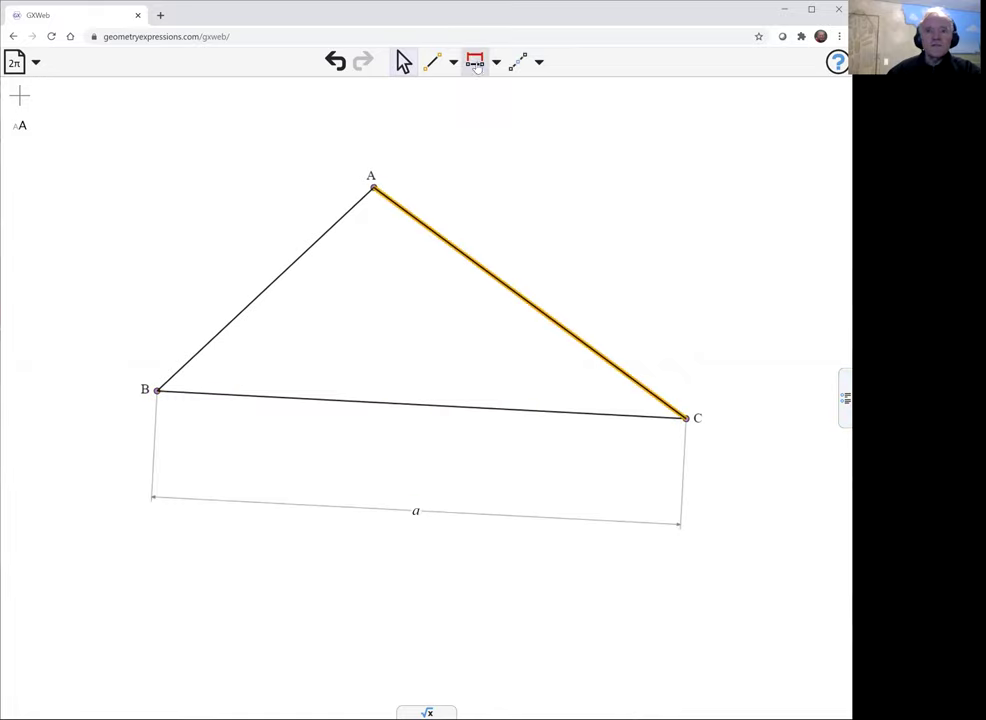
pyautogui.click(475, 61)
pyautogui.click(385, 220)
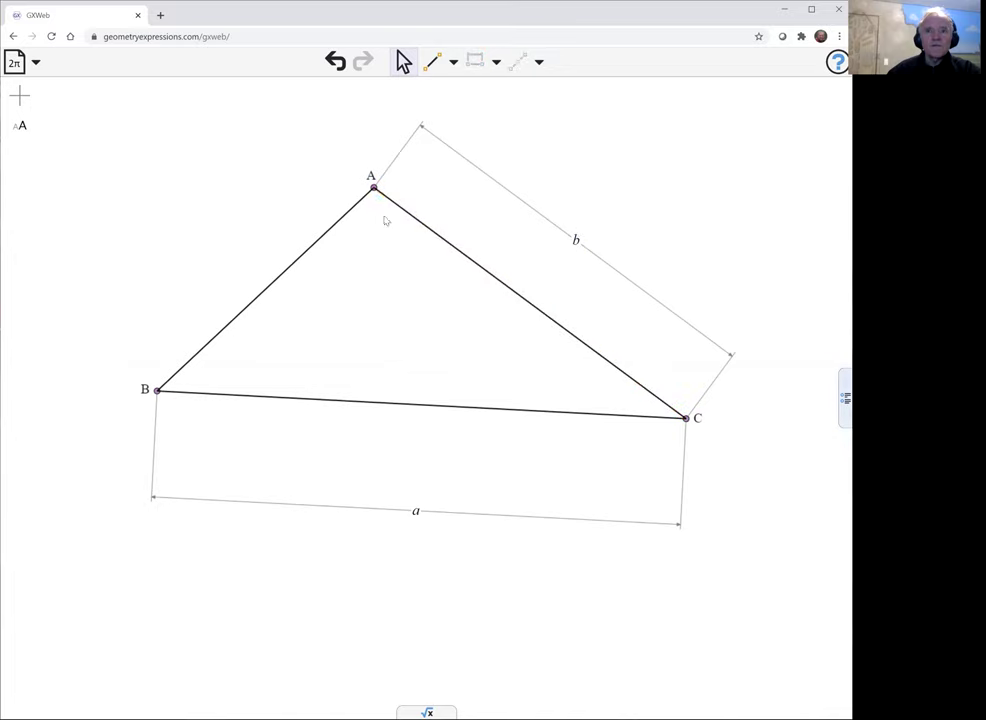
pyautogui.click(319, 243)
pyautogui.click(475, 61)
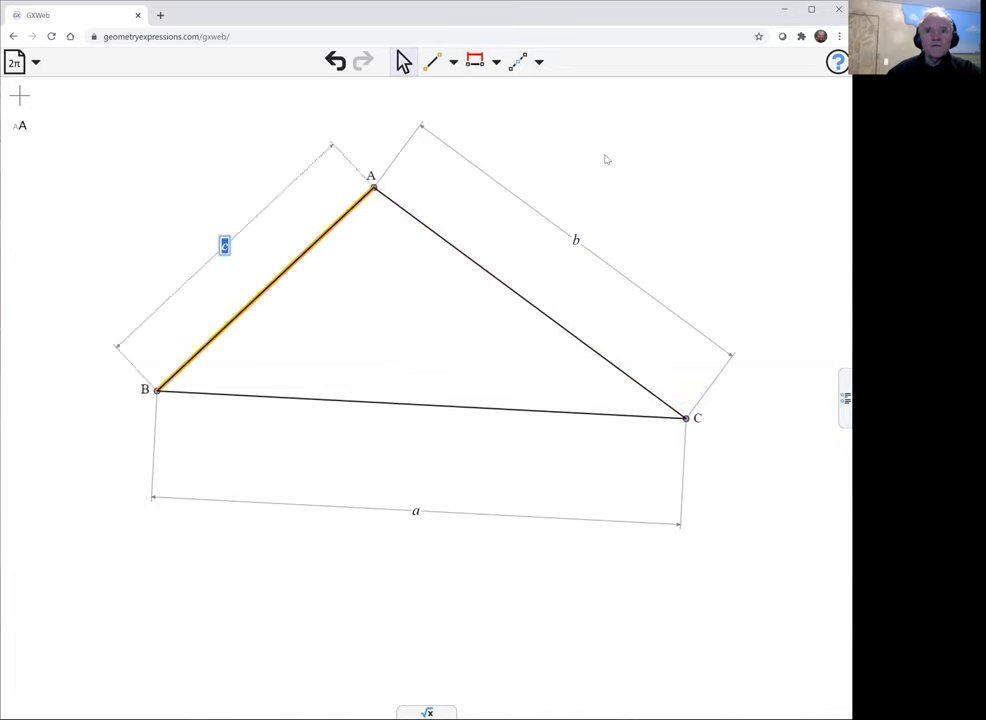
pyautogui.click(676, 172)
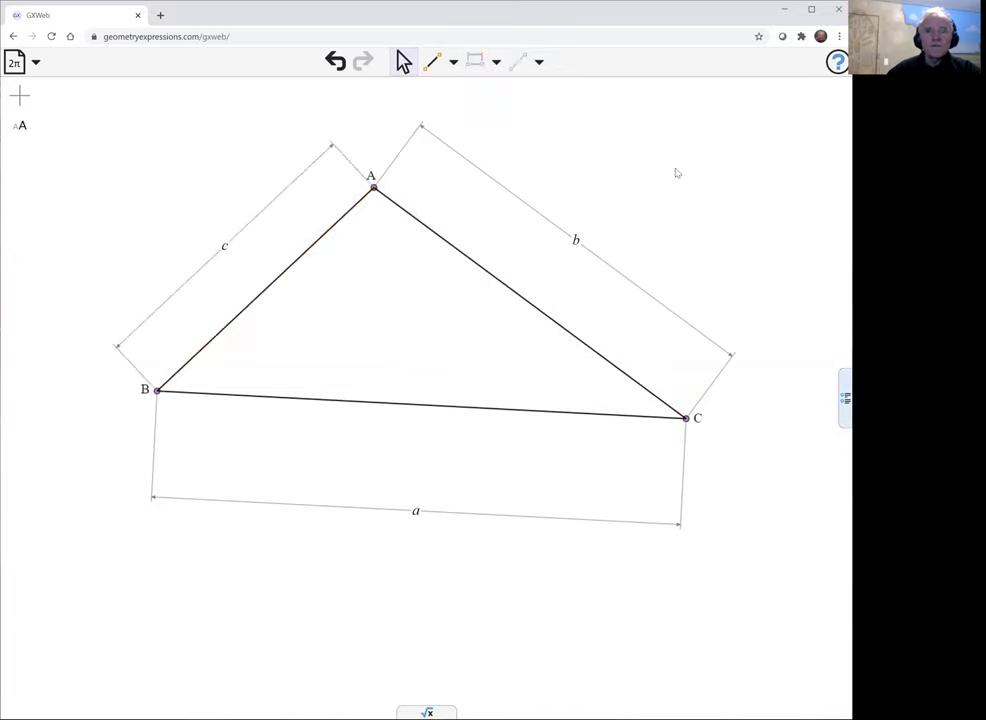
# - Construct the median from vertex A to side BC
pyautogui.click(374, 189)
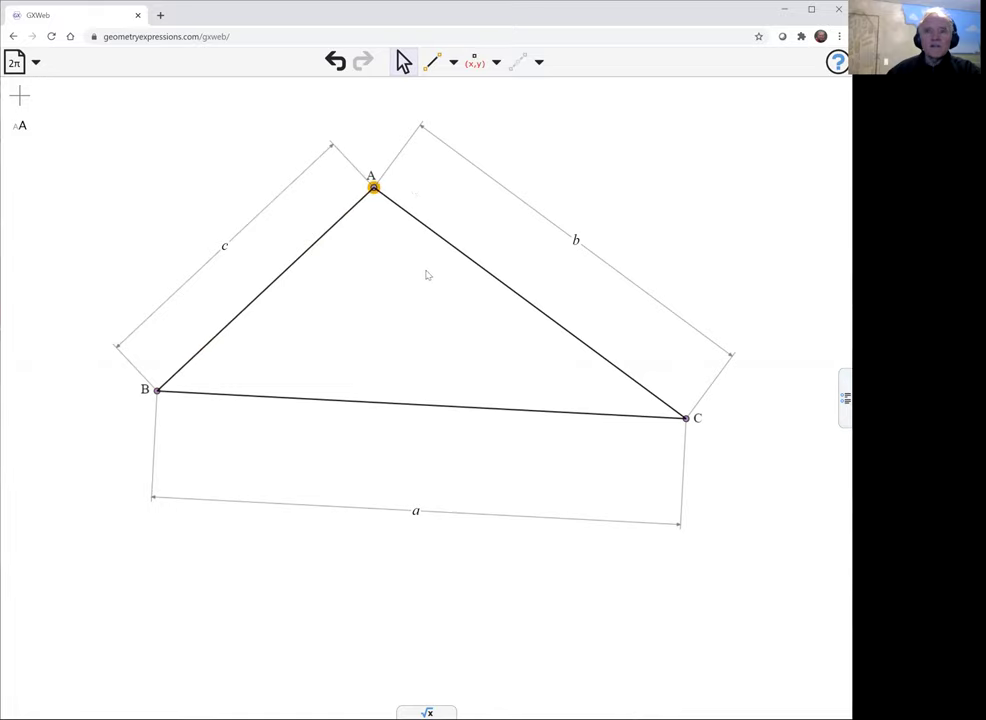
pyautogui.click(411, 404)
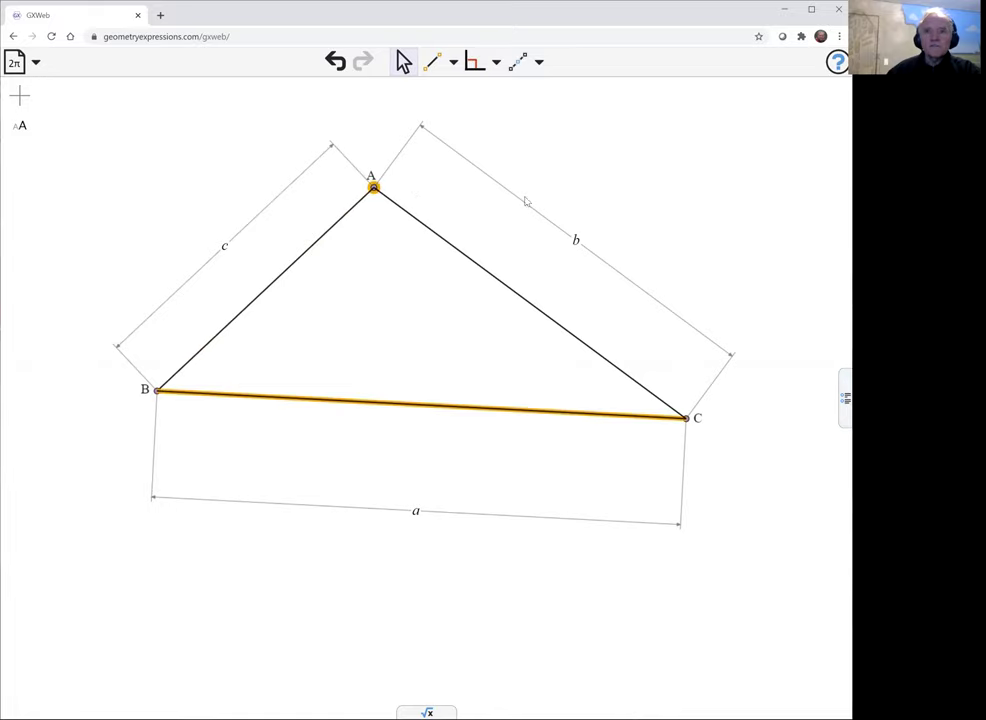
pyautogui.click(517, 63)
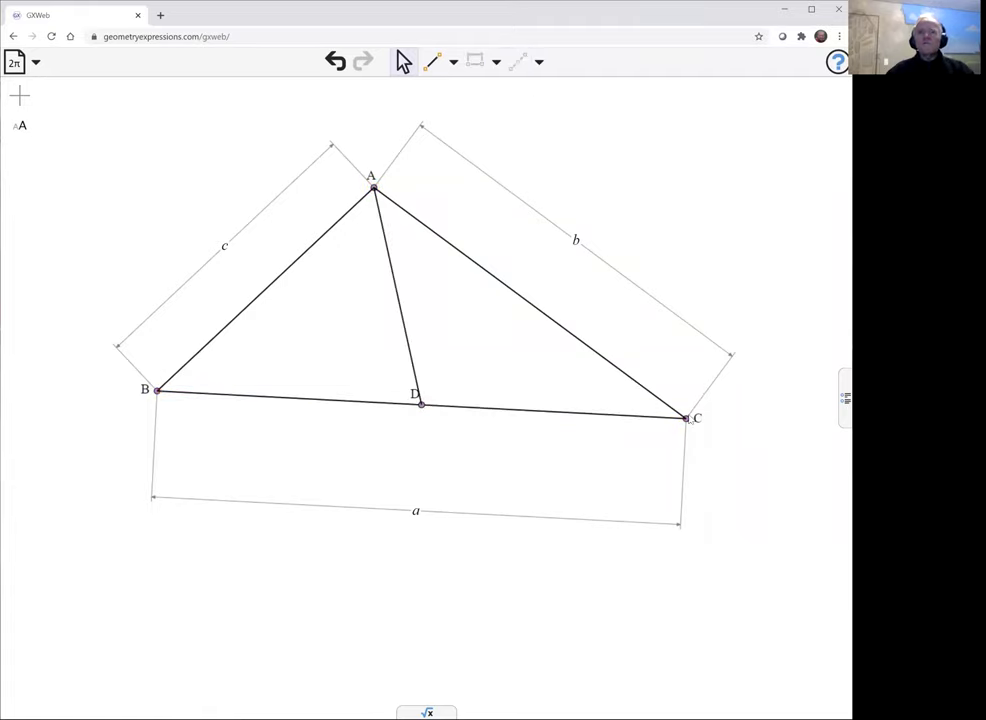
# - Place a point on median AD, between A and D and closer to D
pyautogui.click(454, 66)
pyautogui.click(440, 92)
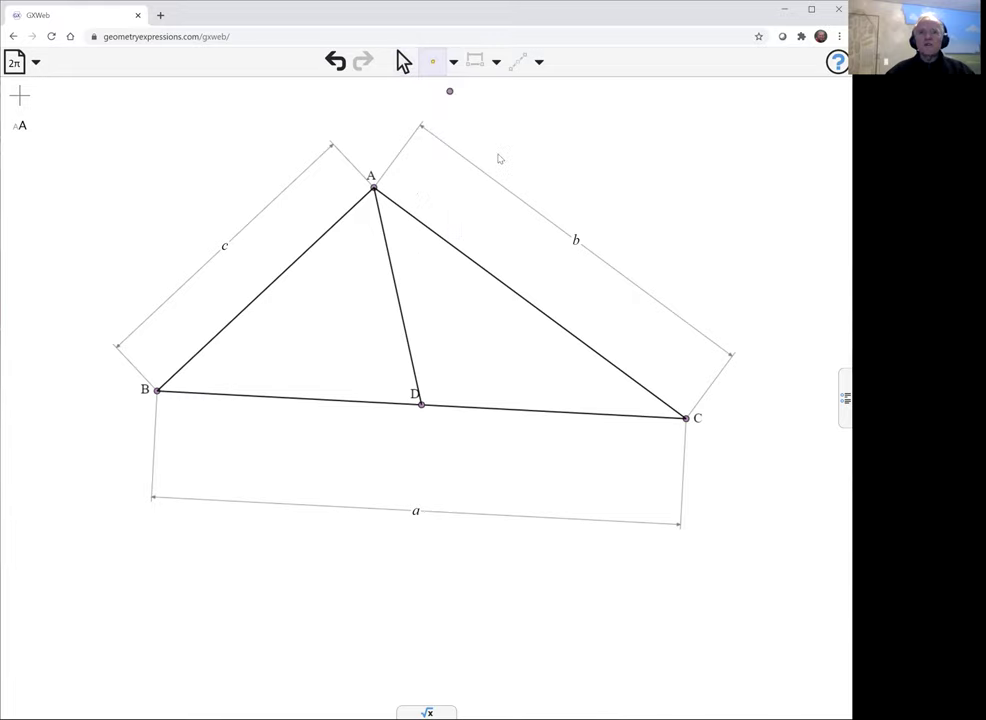
pyautogui.click(484, 269)
pyautogui.hotkey('ctrl', 'z')
pyautogui.click(405, 331)
pyautogui.click(403, 61)
pyautogui.click(438, 275)
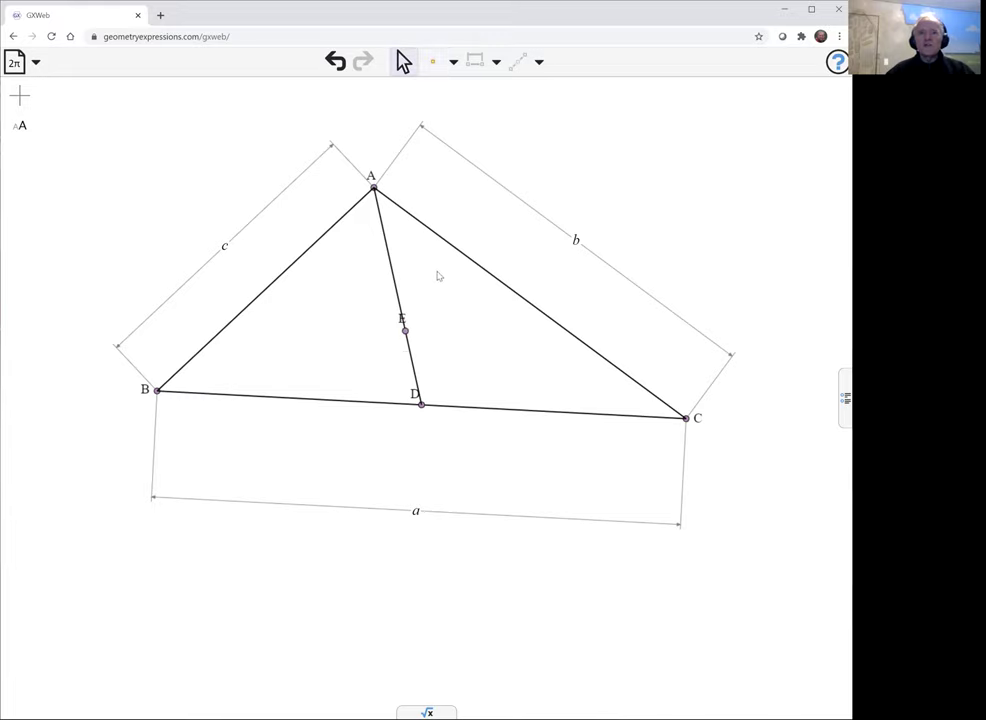
# - Constrain point E to lie at proportion 2/3 along median AD, measured from A
pyautogui.click(406, 332)
pyautogui.click(397, 288)
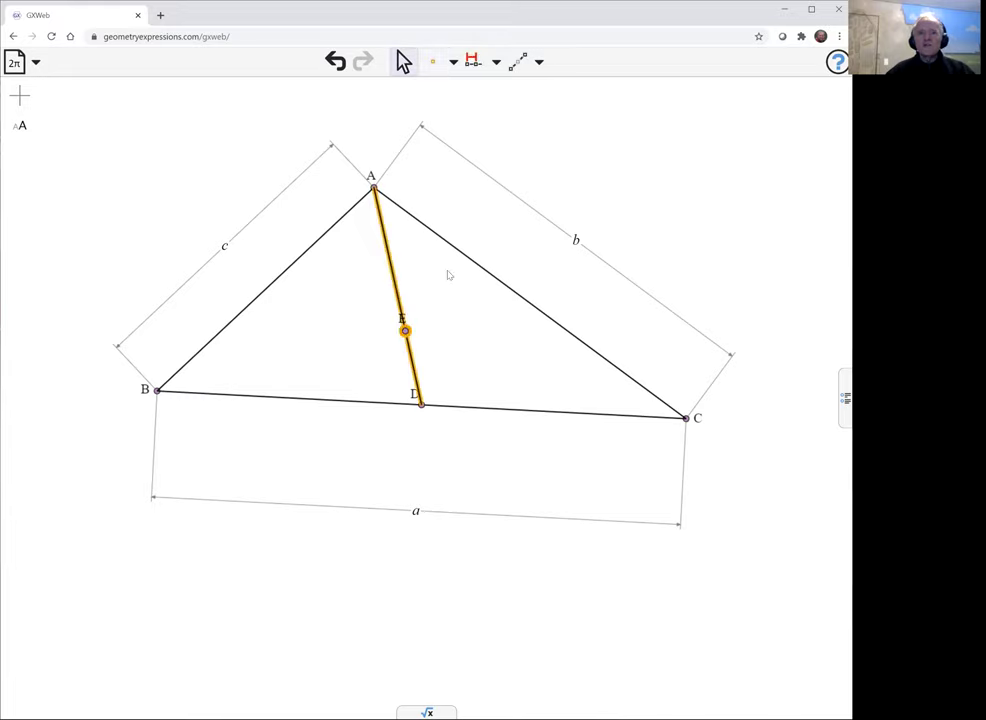
pyautogui.click(474, 63)
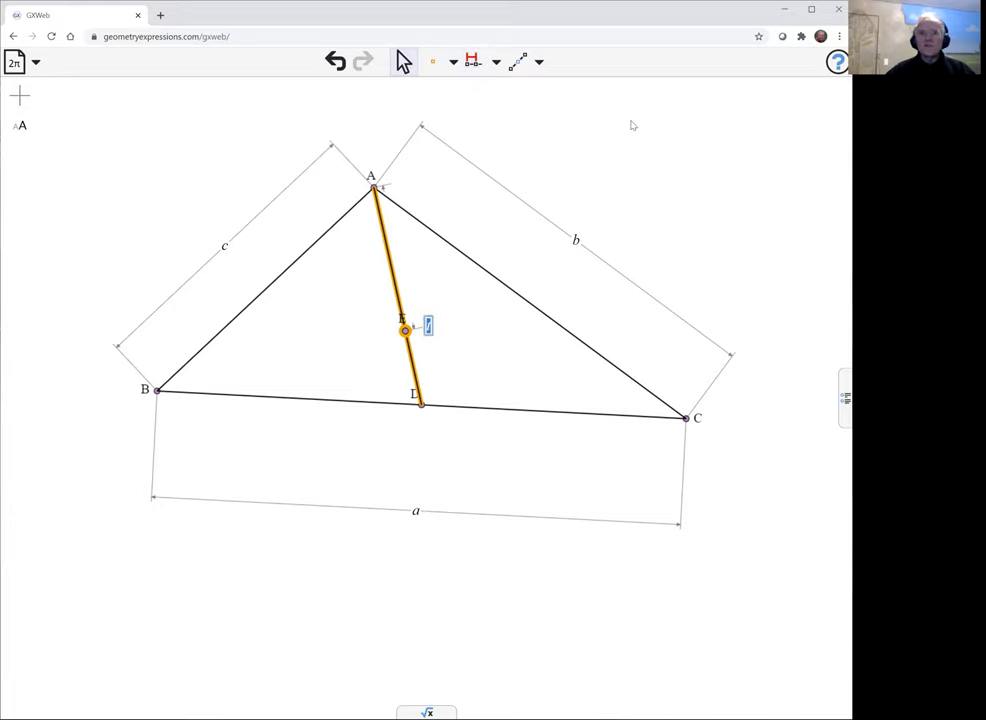
pyautogui.write('2/3')
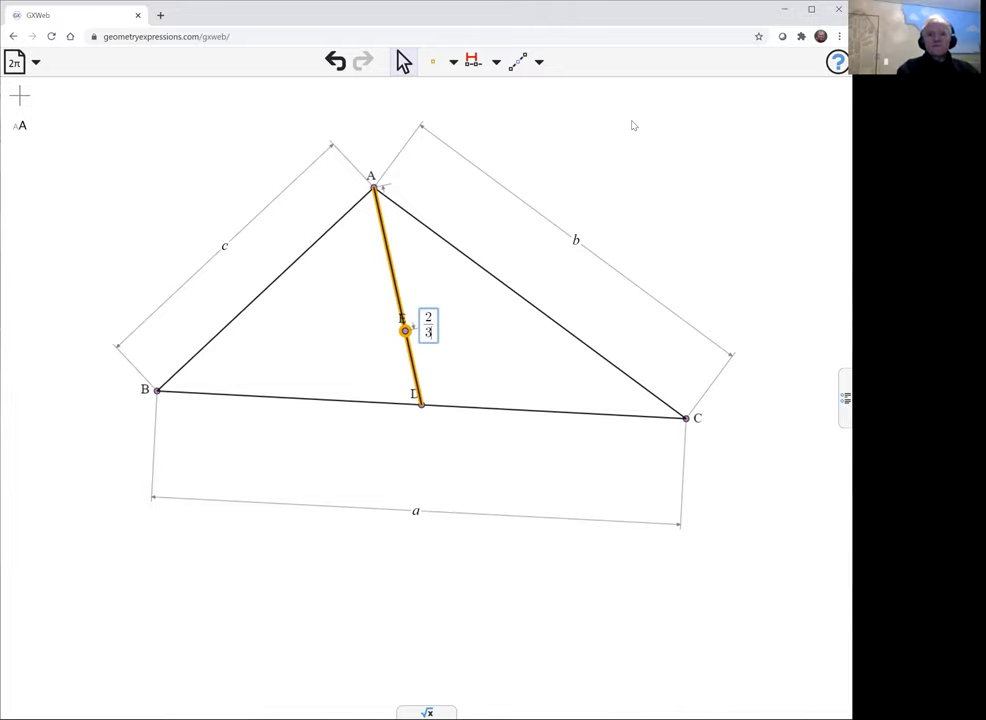
pyautogui.press('Return')
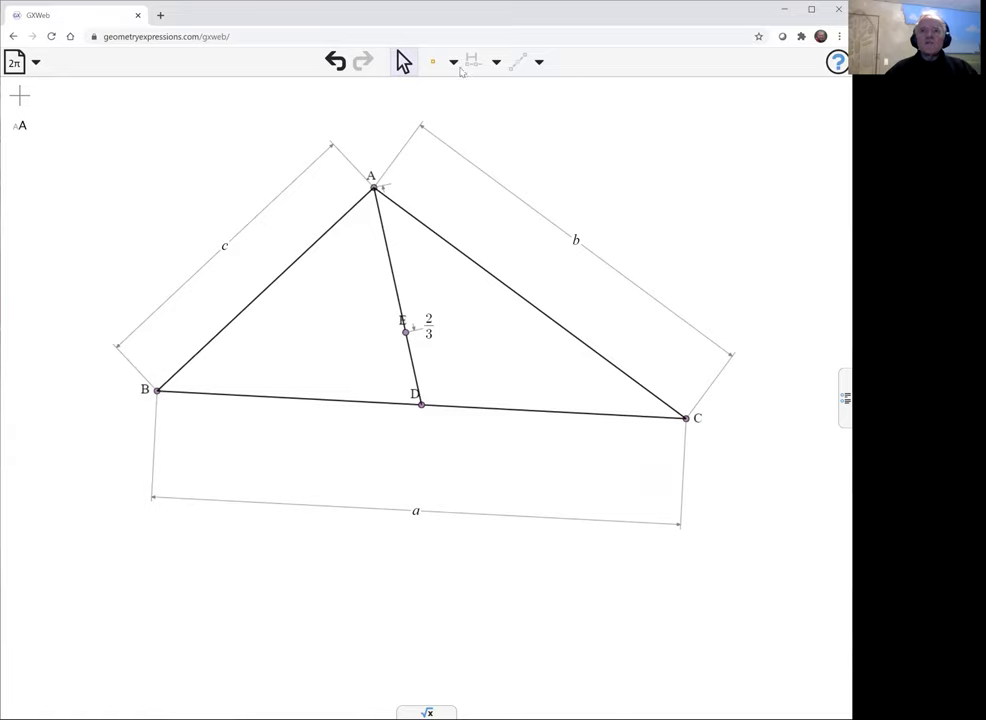
# - Draw a line segment across the triangle from a point on side AB to a point on side AC
pyautogui.click(453, 62)
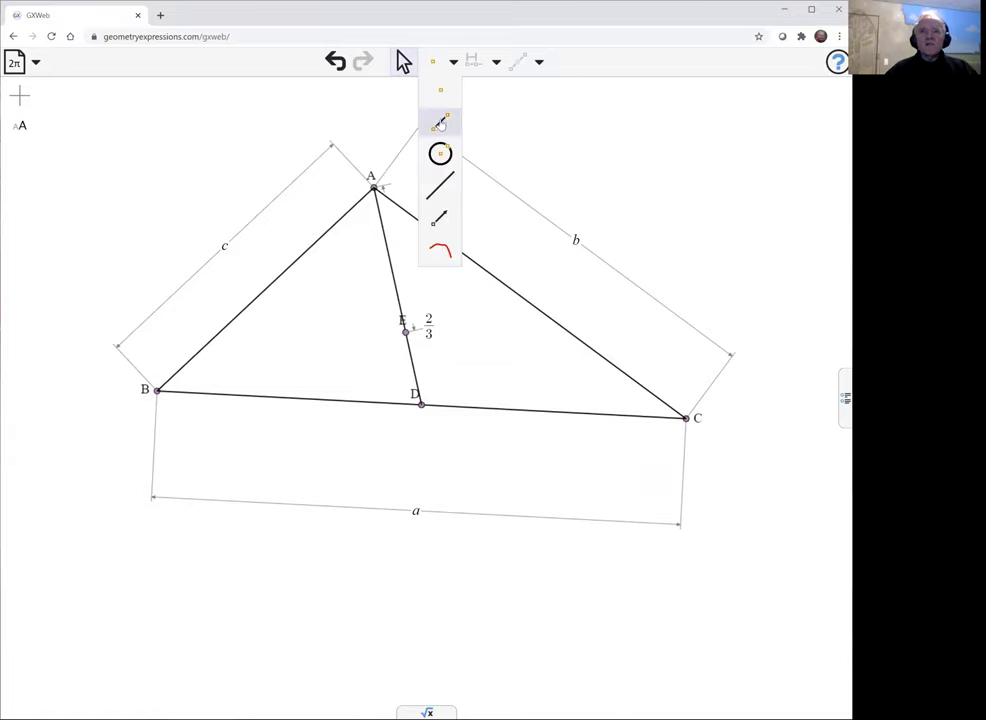
pyautogui.click(440, 122)
pyautogui.click(223, 328)
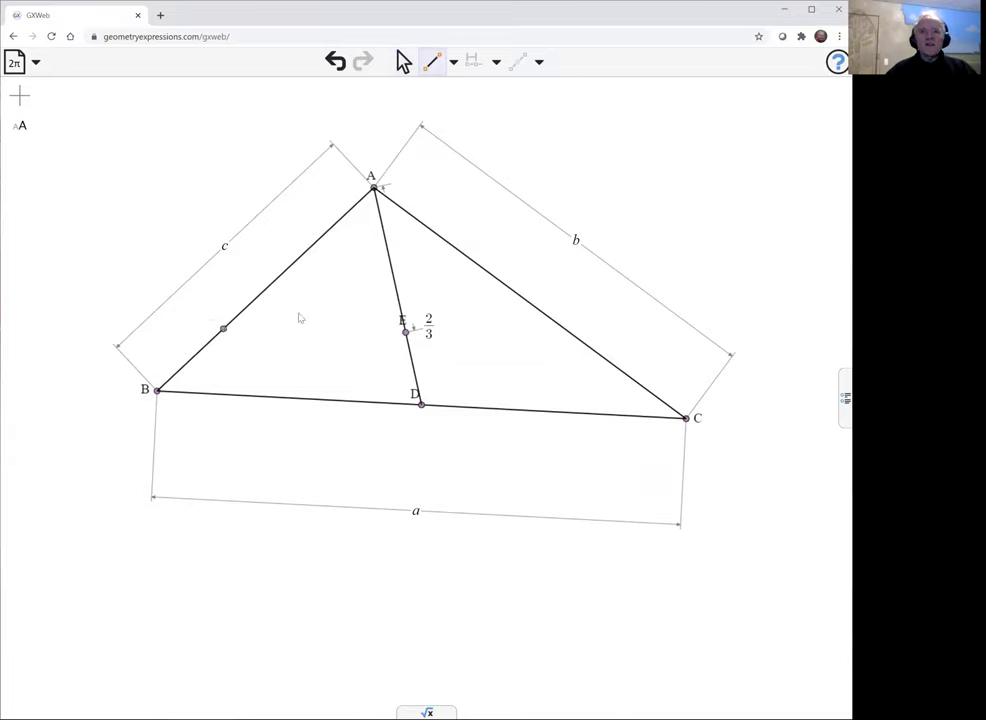
pyautogui.click(501, 282)
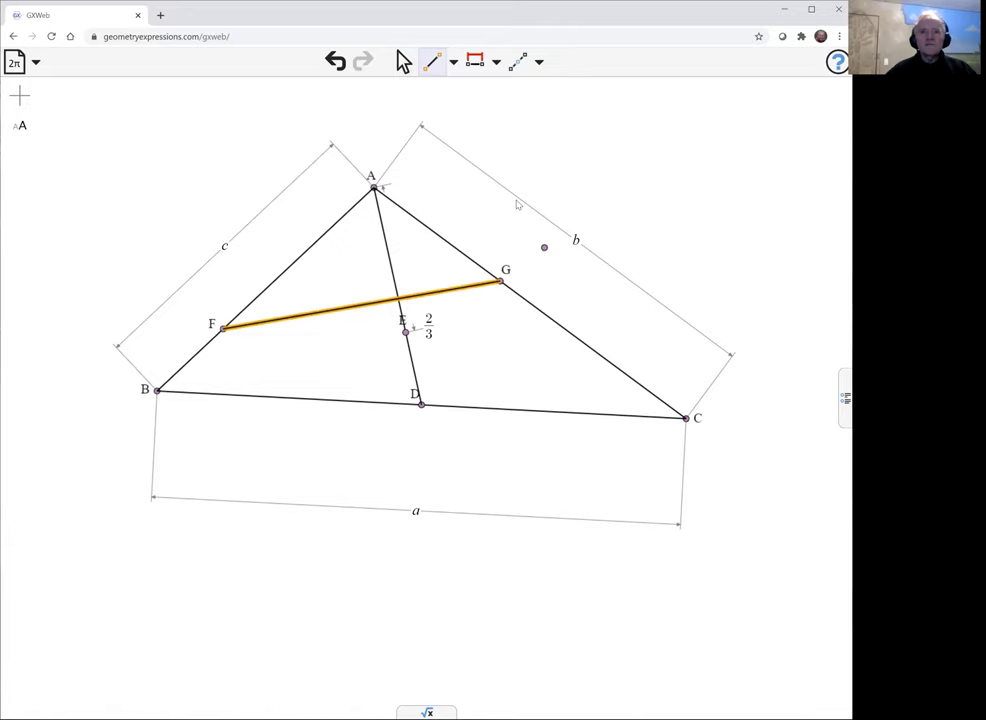
pyautogui.click(402, 64)
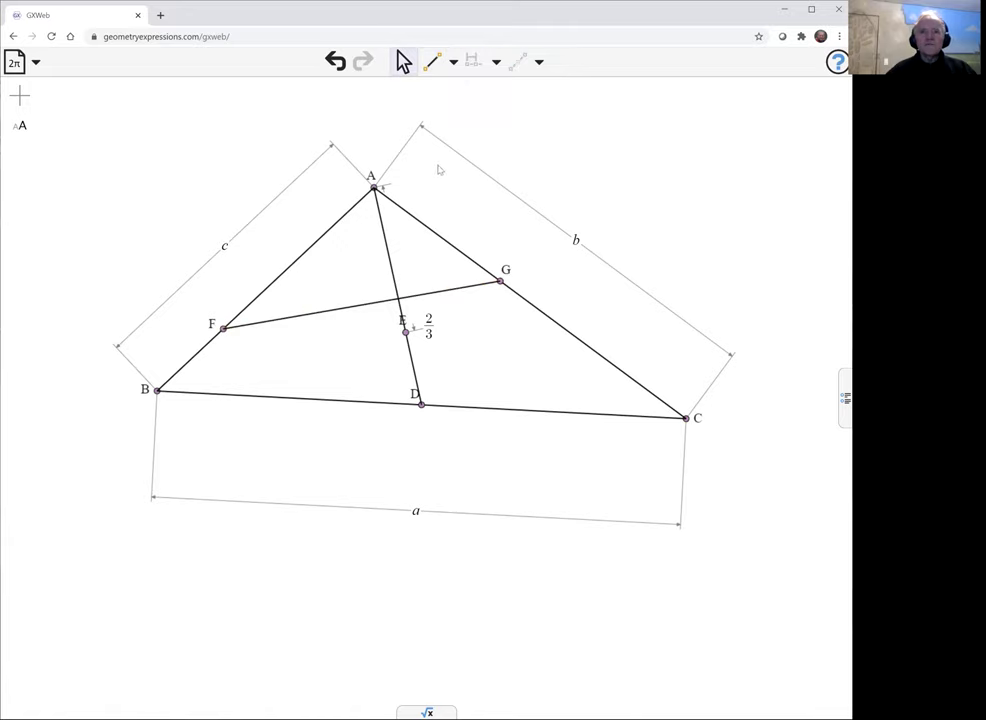
# - Constrain segment FG to pass through point E, and move F along side AB towards B
pyautogui.click(406, 333)
pyautogui.keyDown('shift'); pyautogui.click(430, 296); pyautogui.keyUp('shift')
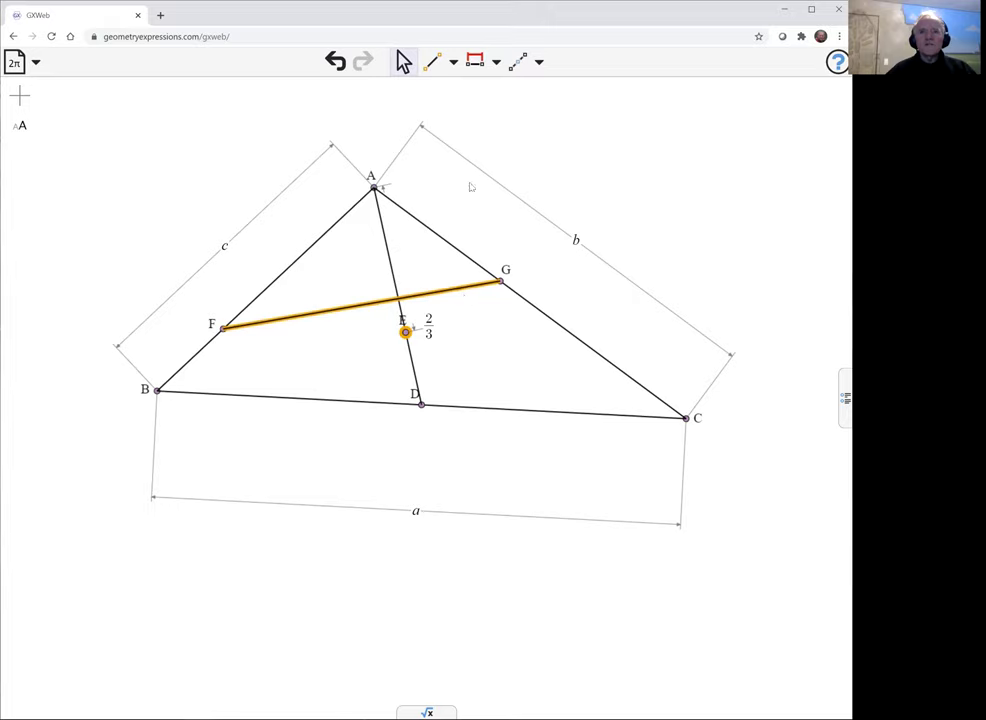
pyautogui.click(496, 62)
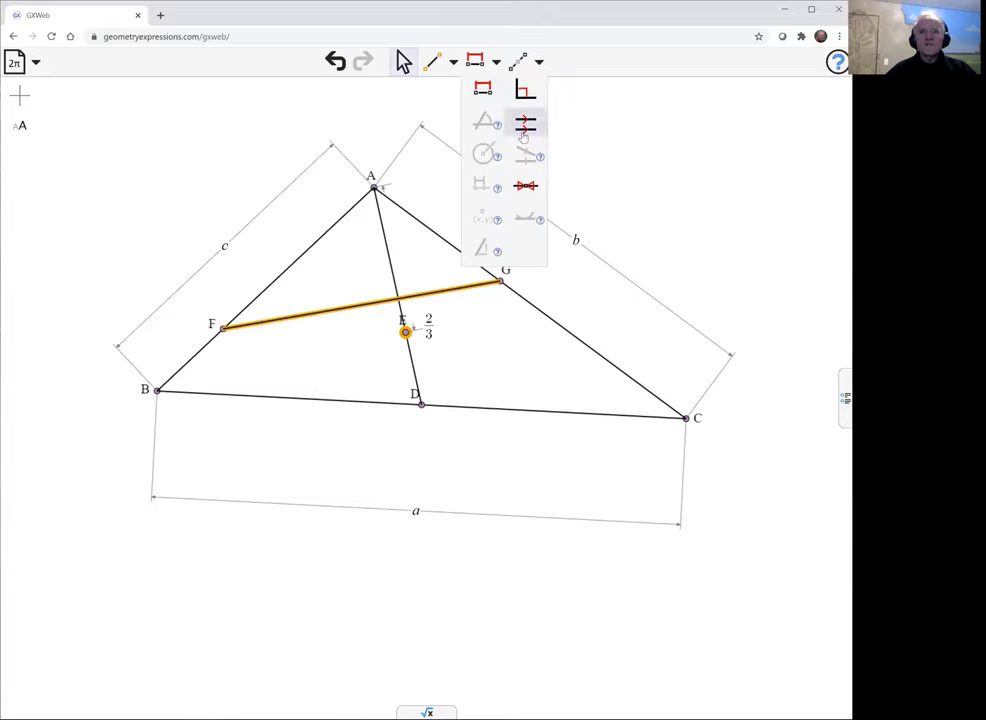
pyautogui.click(527, 186)
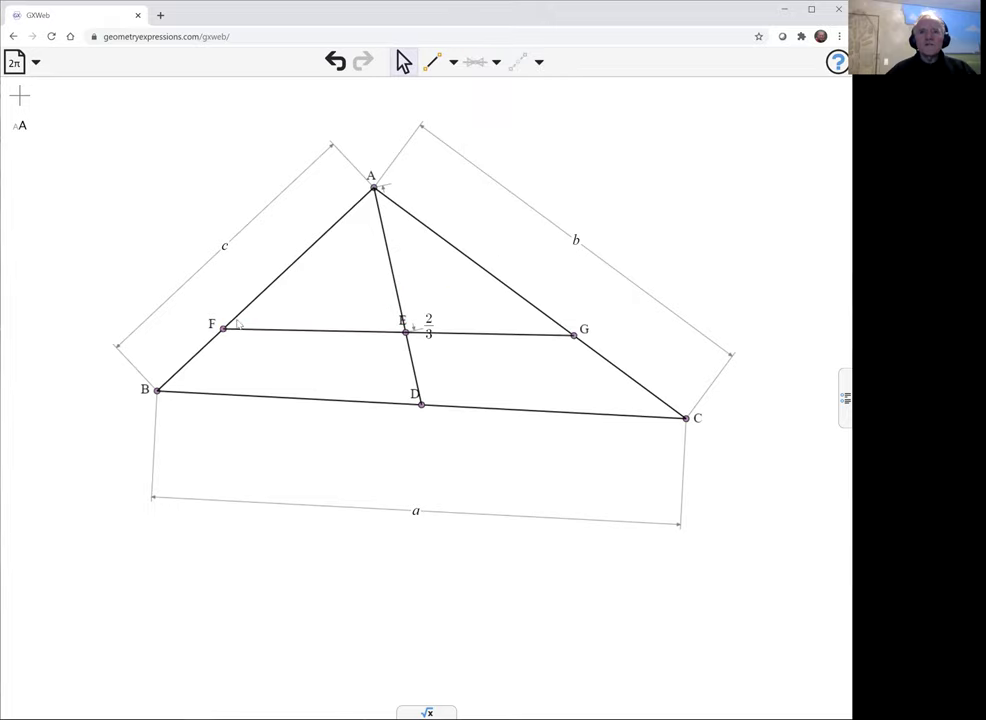
pyautogui.moveTo(224, 332); pyautogui.dragTo(200, 355)
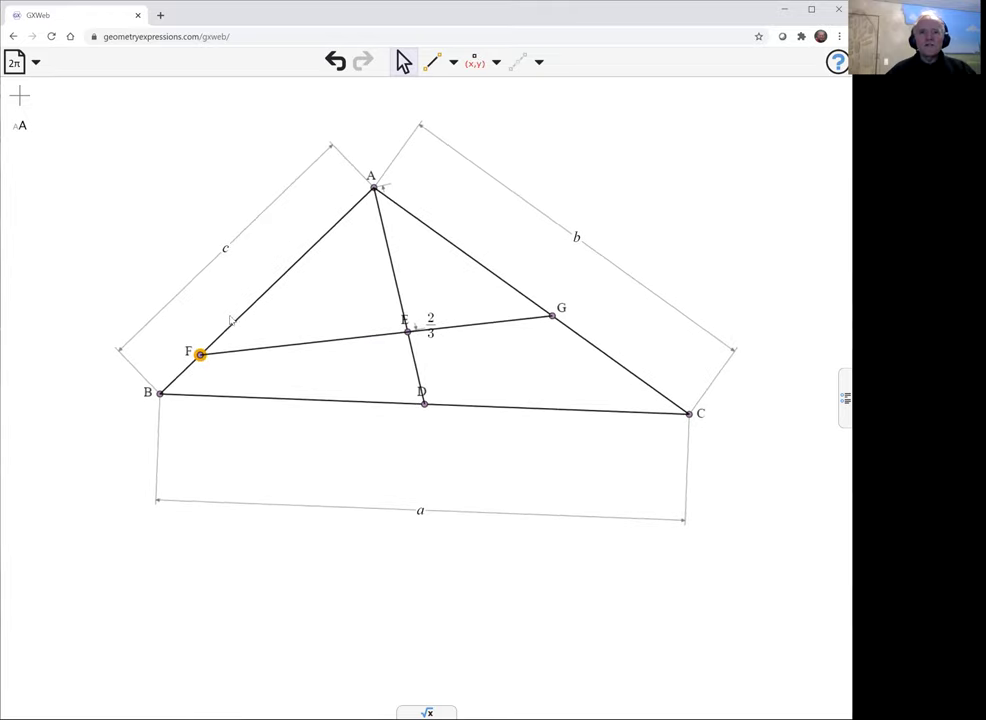
pyautogui.click(600, 143)
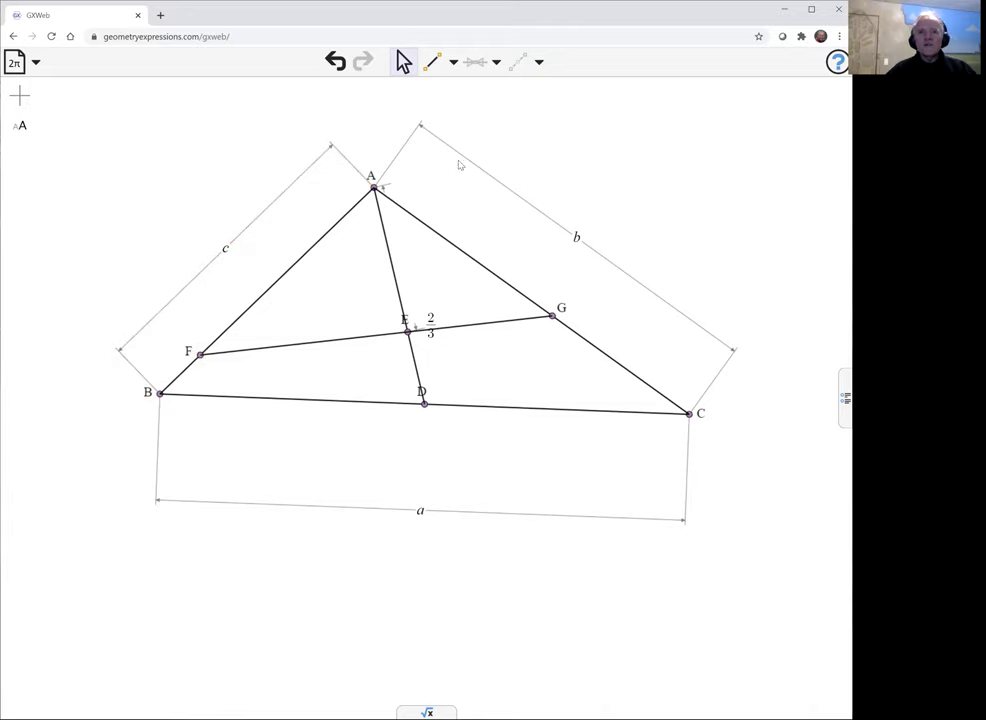
# - Constrain the position of point G along side AC to the proportion t
pyautogui.click(552, 316)
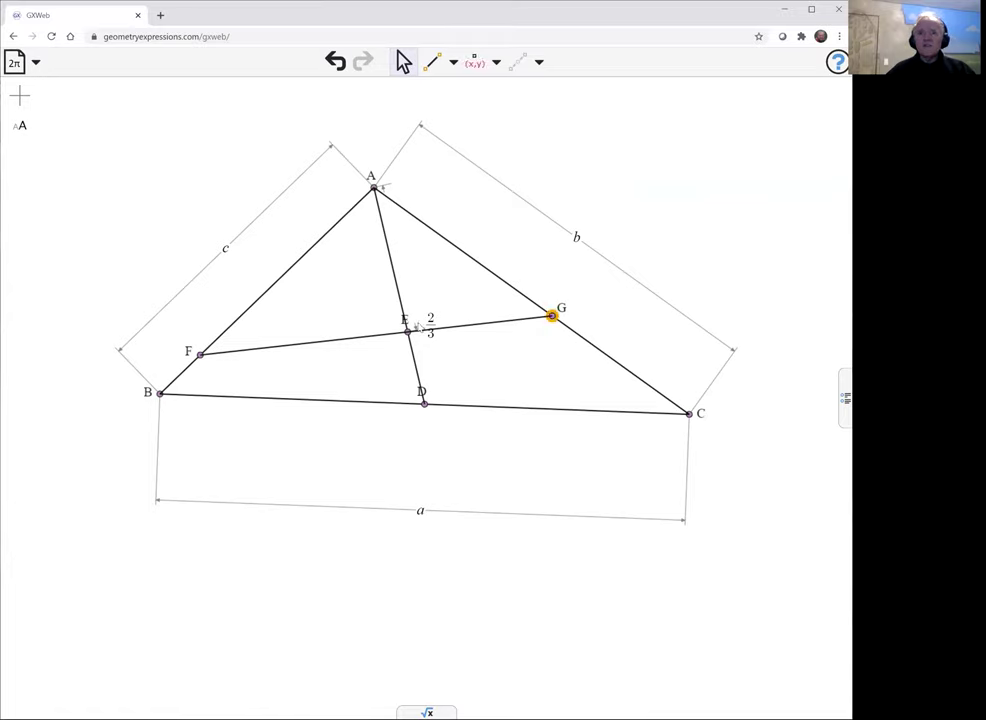
pyautogui.keyDown('shift'); pyautogui.click(597, 347); pyautogui.keyUp('shift')
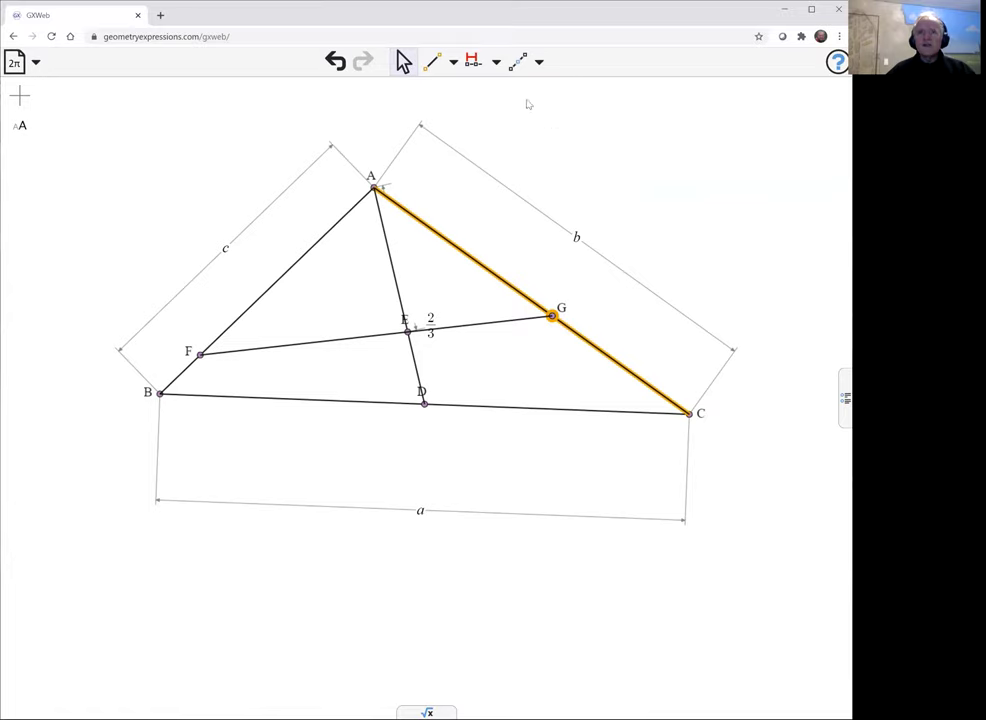
pyautogui.click(473, 61)
pyautogui.click(645, 266)
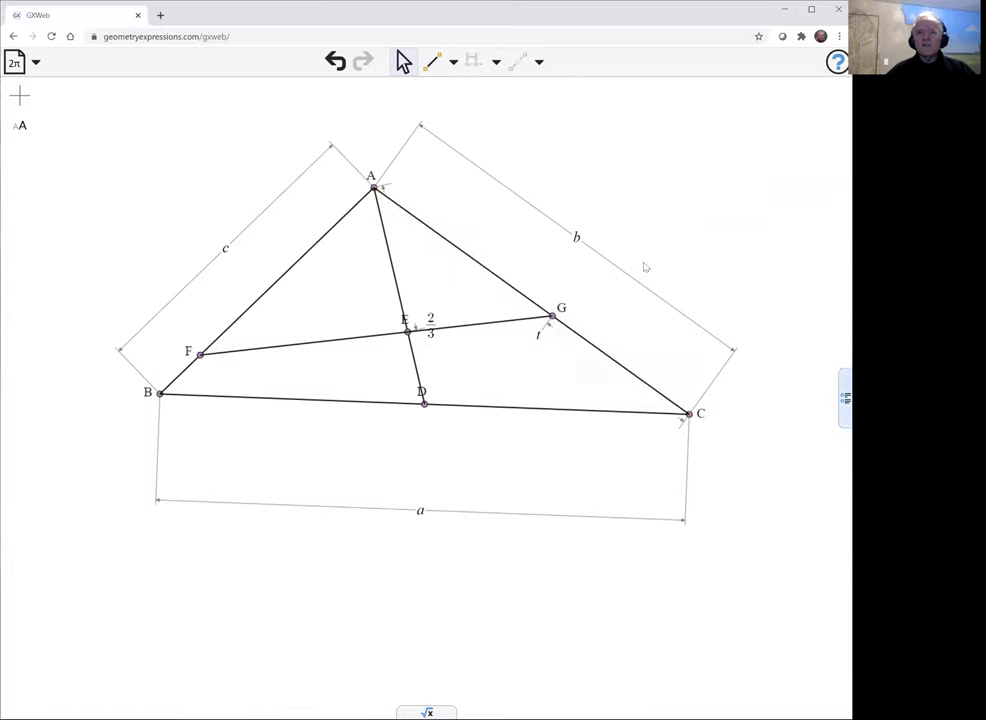
# - Show the variable values and move point G along side AC until t is about 0.477
pyautogui.moveTo(551, 318); pyautogui.dragTo(572, 330)
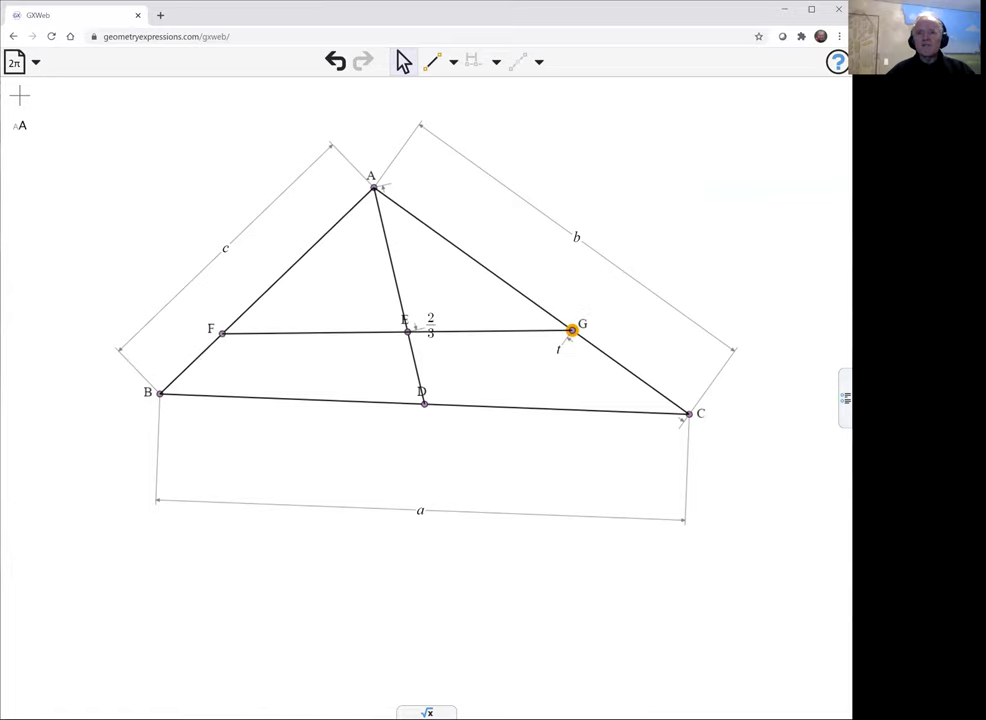
pyautogui.click(845, 397)
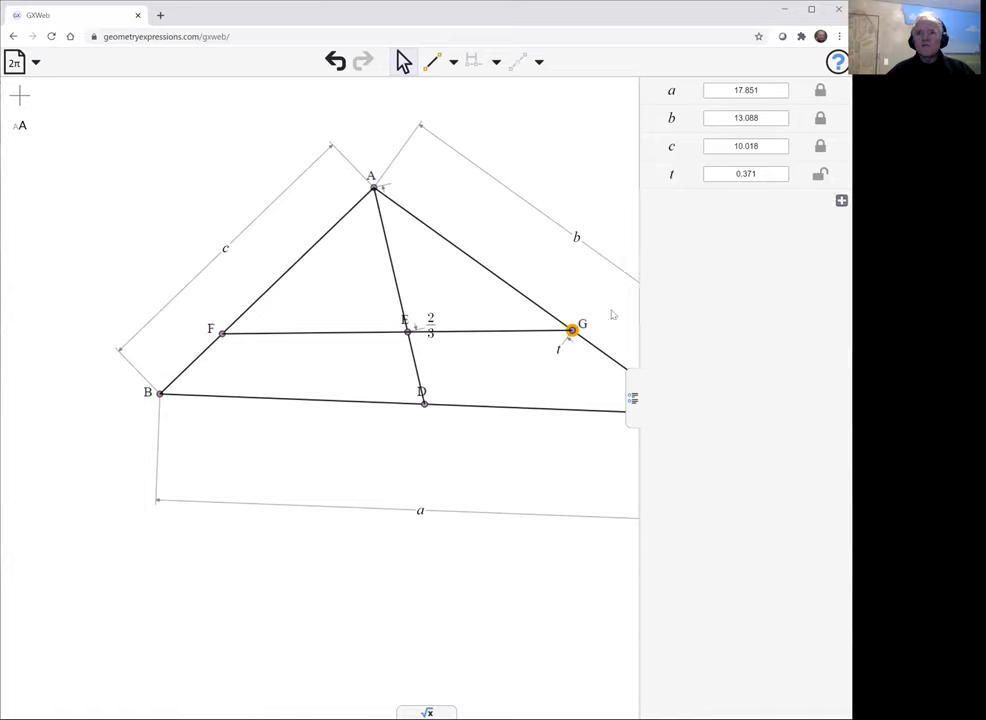
pyautogui.moveTo(572, 330); pyautogui.dragTo(540, 302)
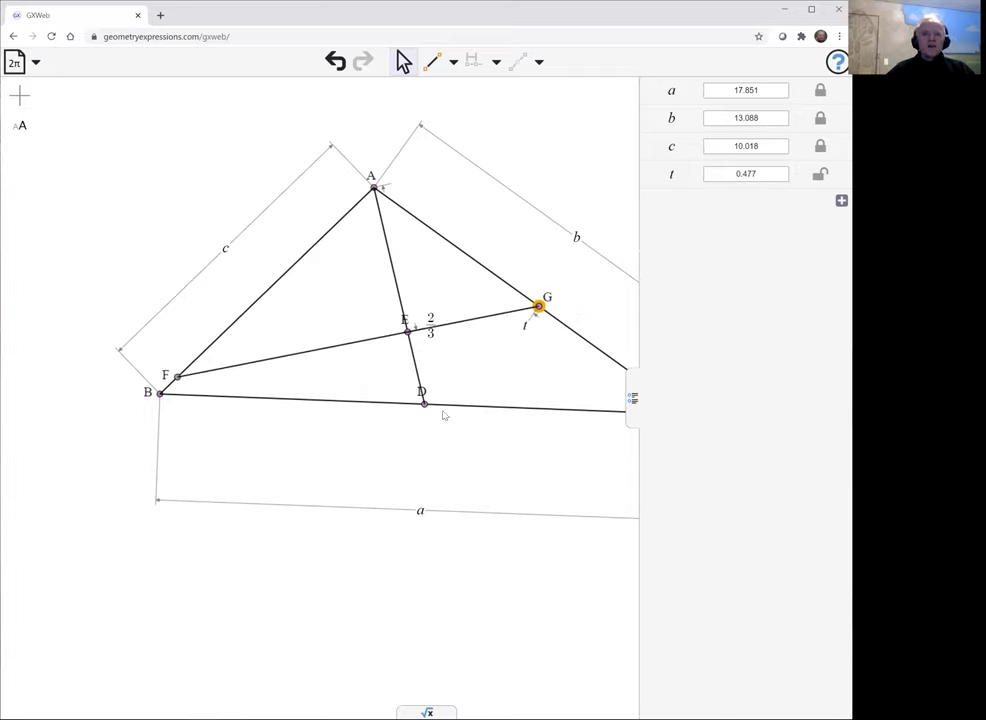
# - Start a new symbolic expression for the figure with the product distance(A,F)·distance(G,C)
pyautogui.click(427, 712)
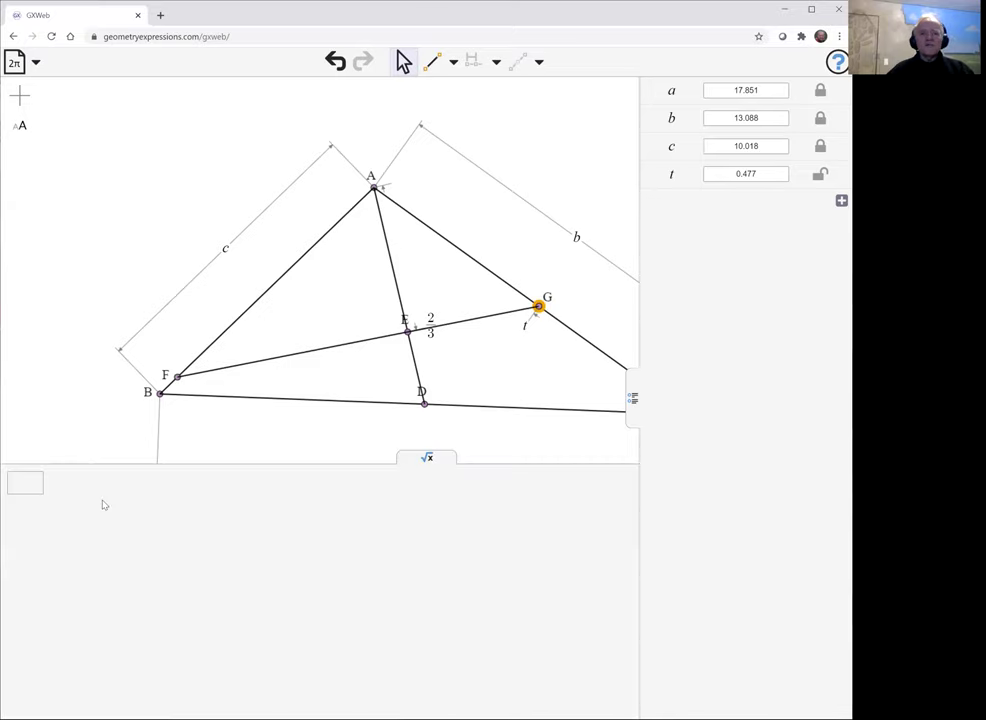
pyautogui.click(30, 491)
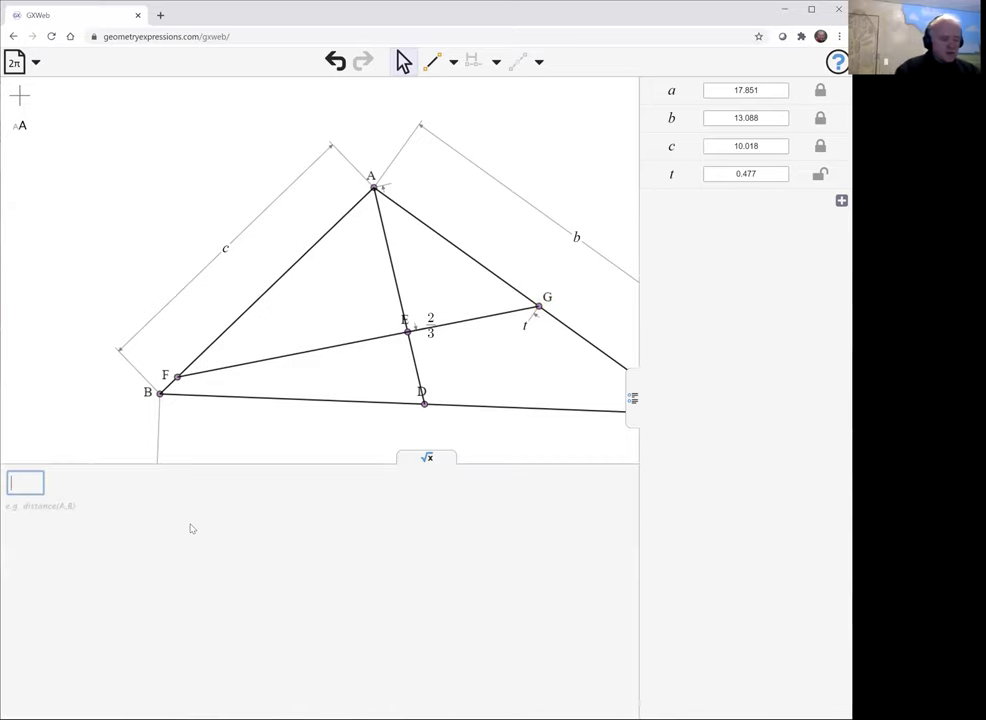
pyautogui.write('dist')
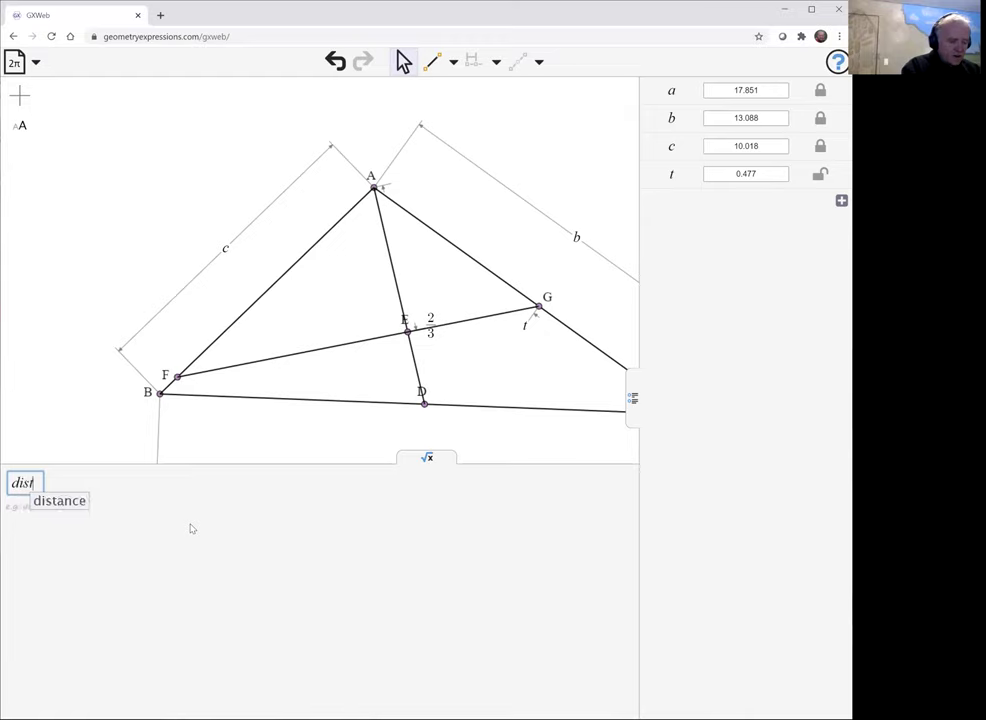
pyautogui.write('ance(')
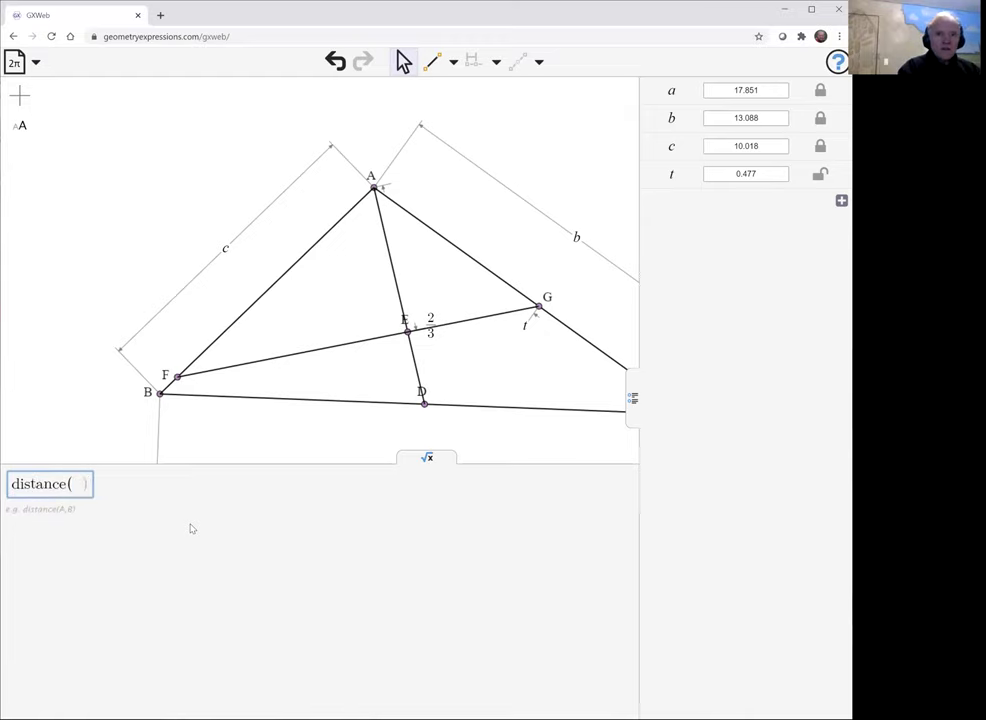
pyautogui.write('A,')
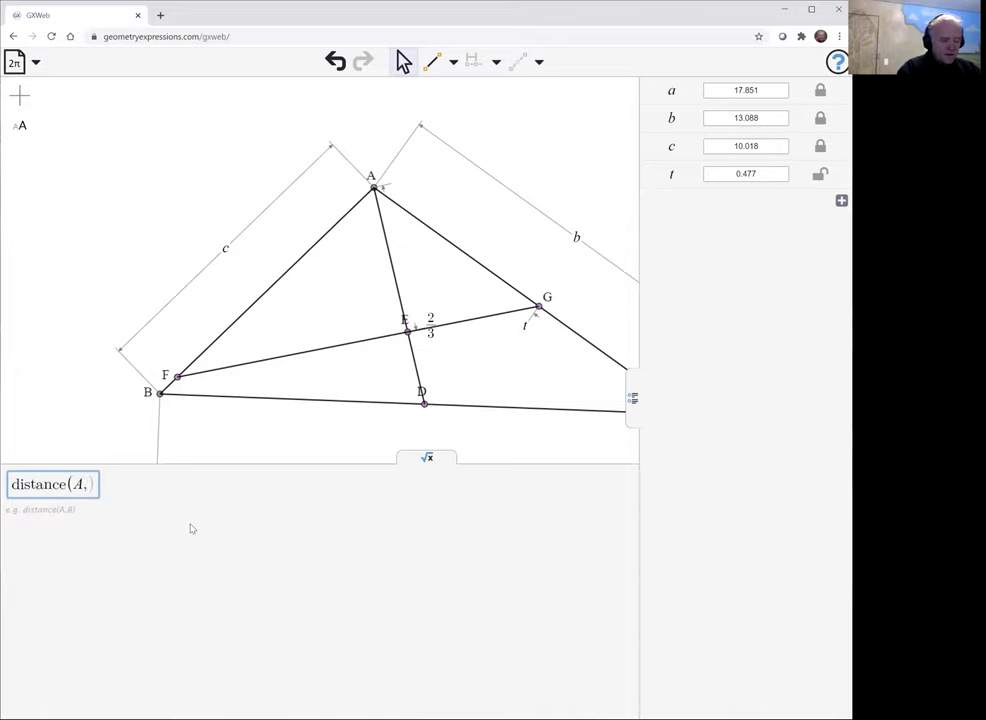
pyautogui.write('F')
pyautogui.write('*')
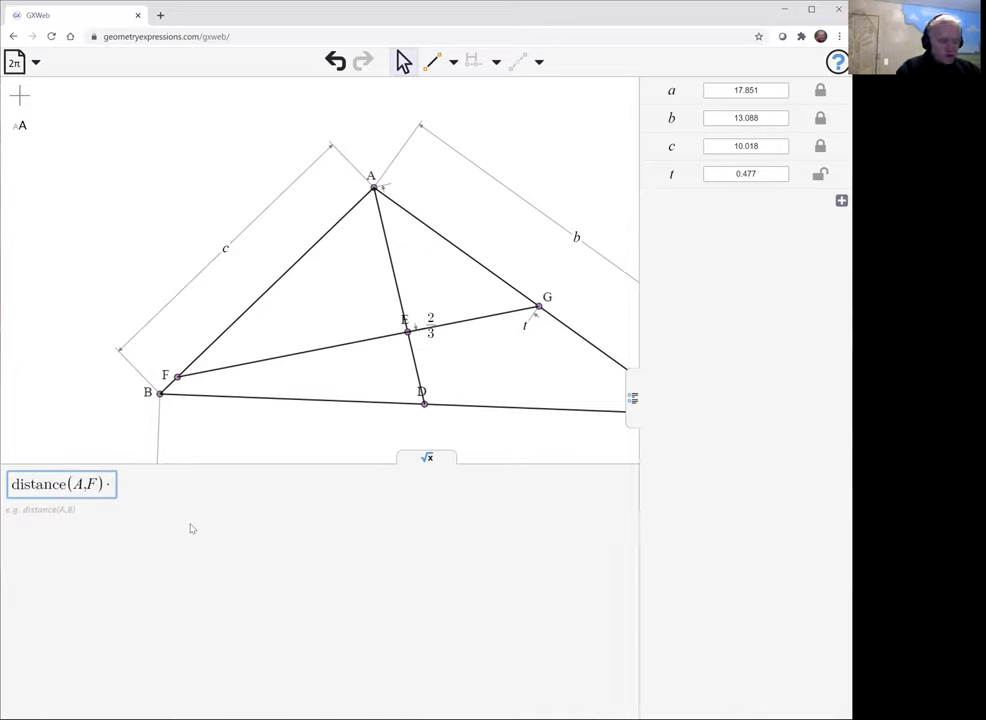
pyautogui.write('distance')
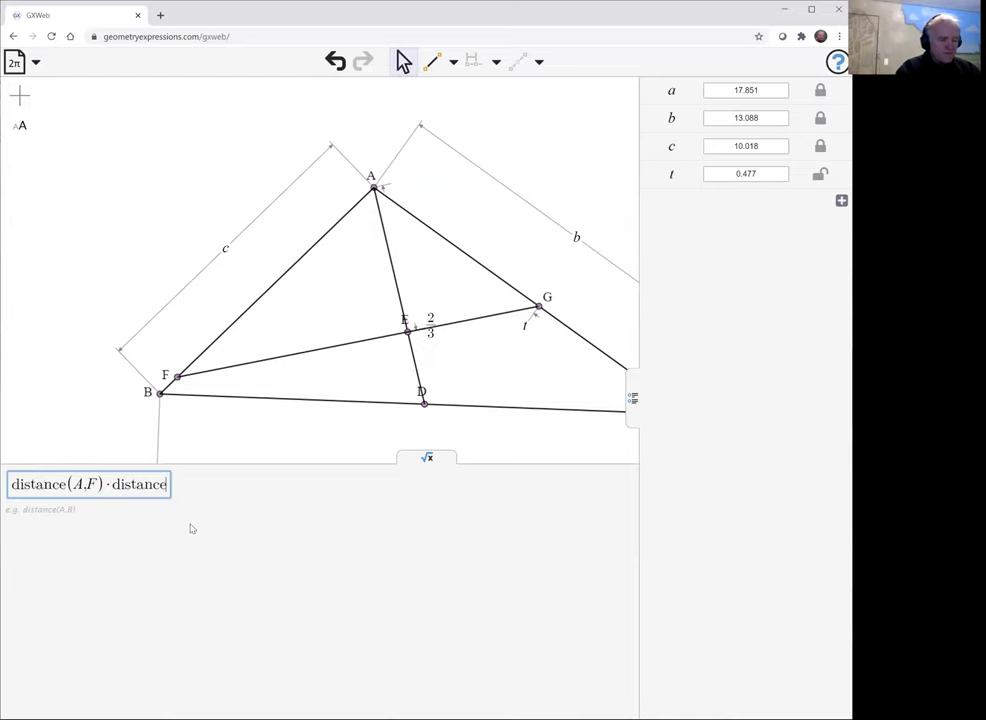
pyautogui.write('(G')
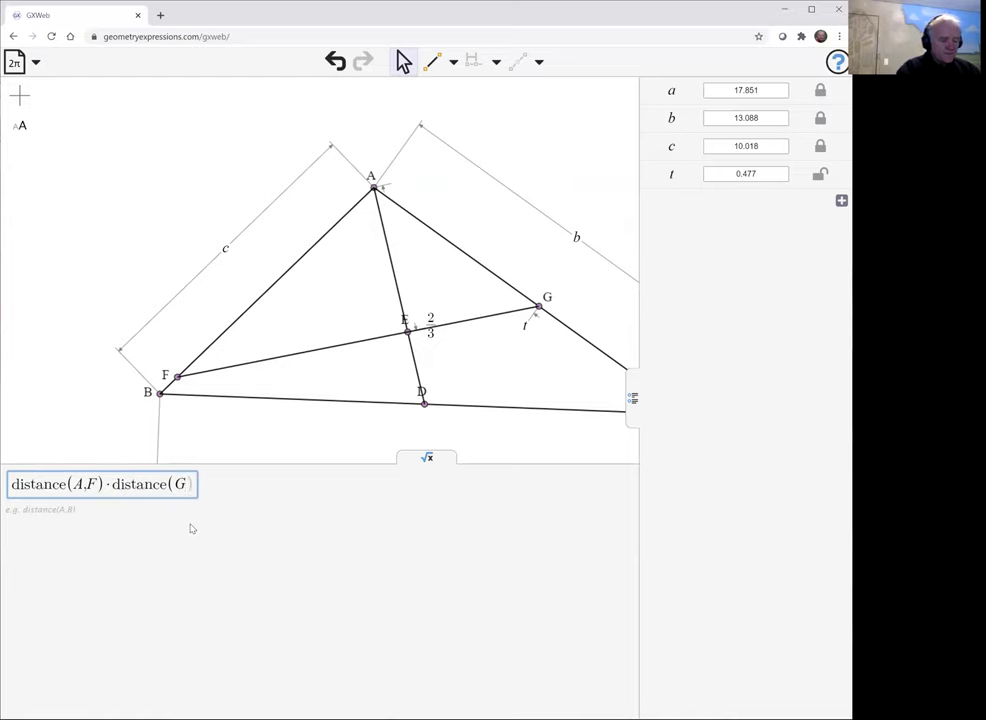
pyautogui.write(',C')
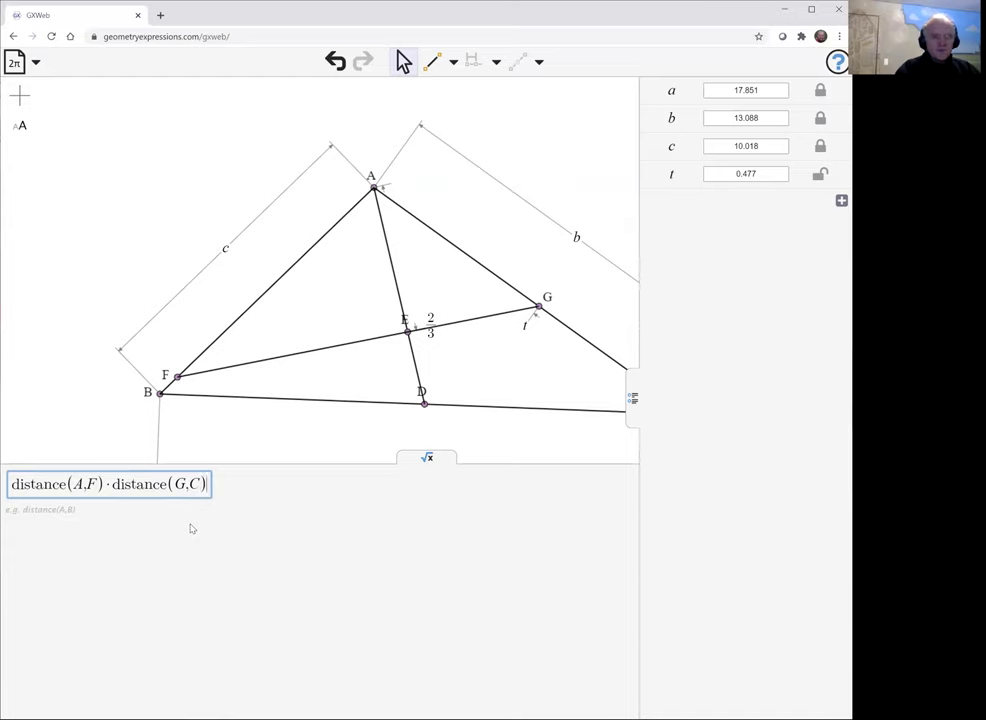
# - Add the term distance(F,B)·distance(A,G) to the expression and evaluate the whole sum symbolically
pyautogui.write('+')
pyautogui.write('distance')
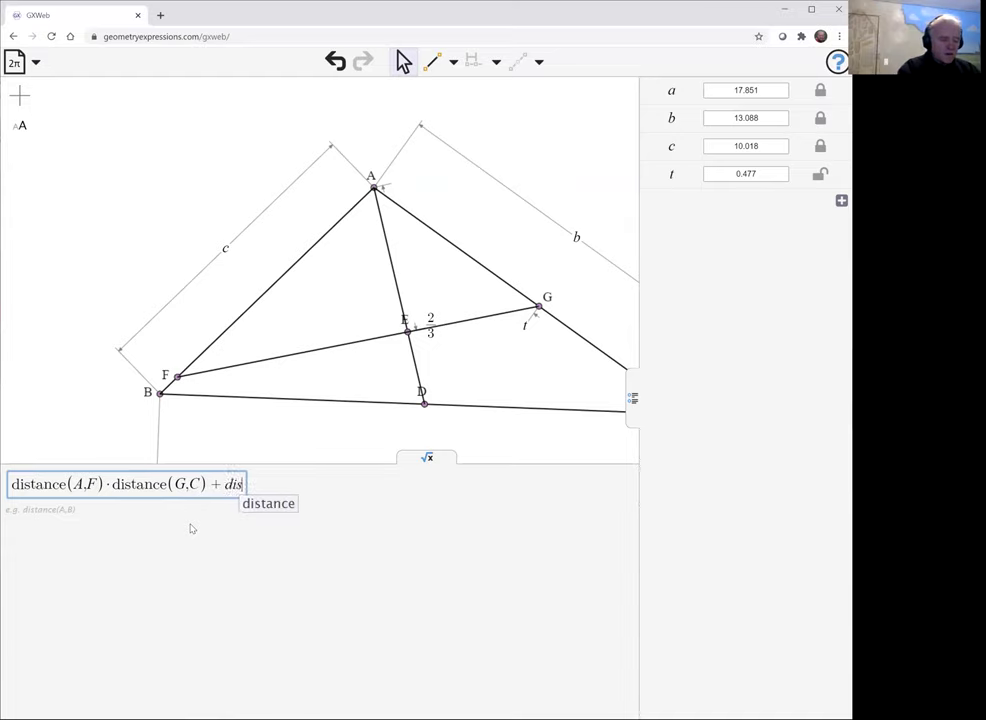
pyautogui.write('(')
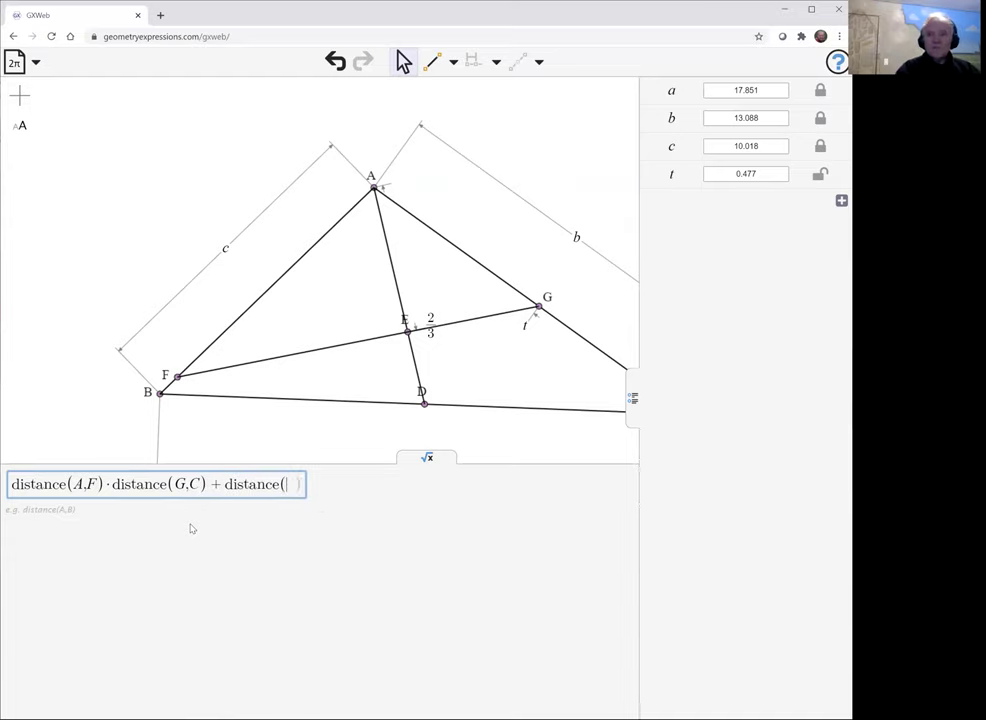
pyautogui.write('F')
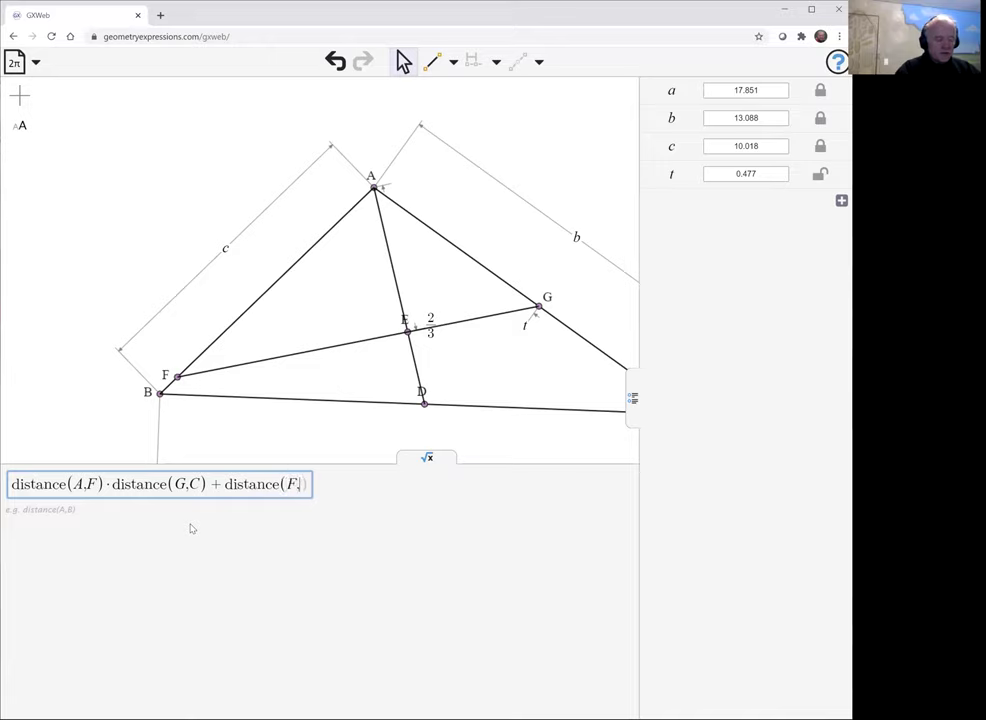
pyautogui.write(',B')
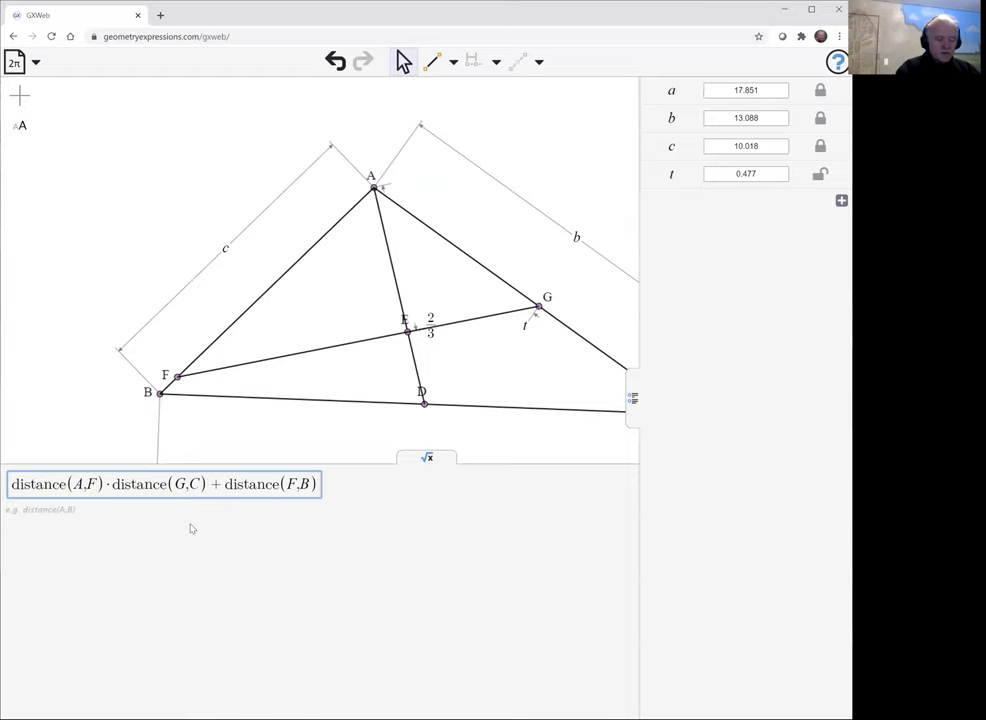
pyautogui.write('*')
pyautogui.write('distance')
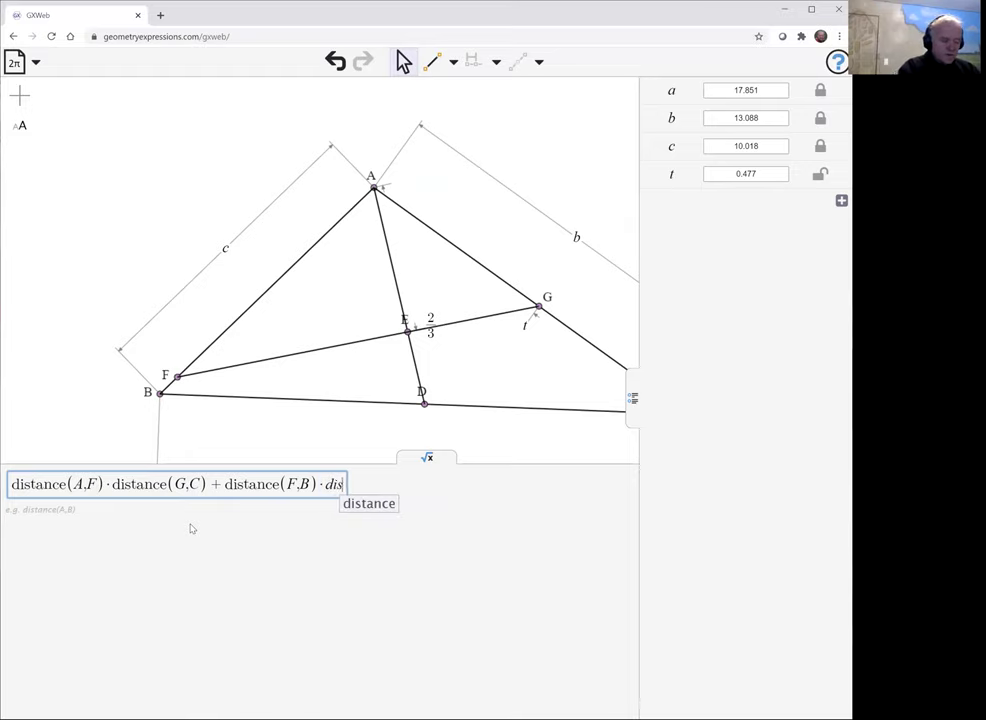
pyautogui.write('(')
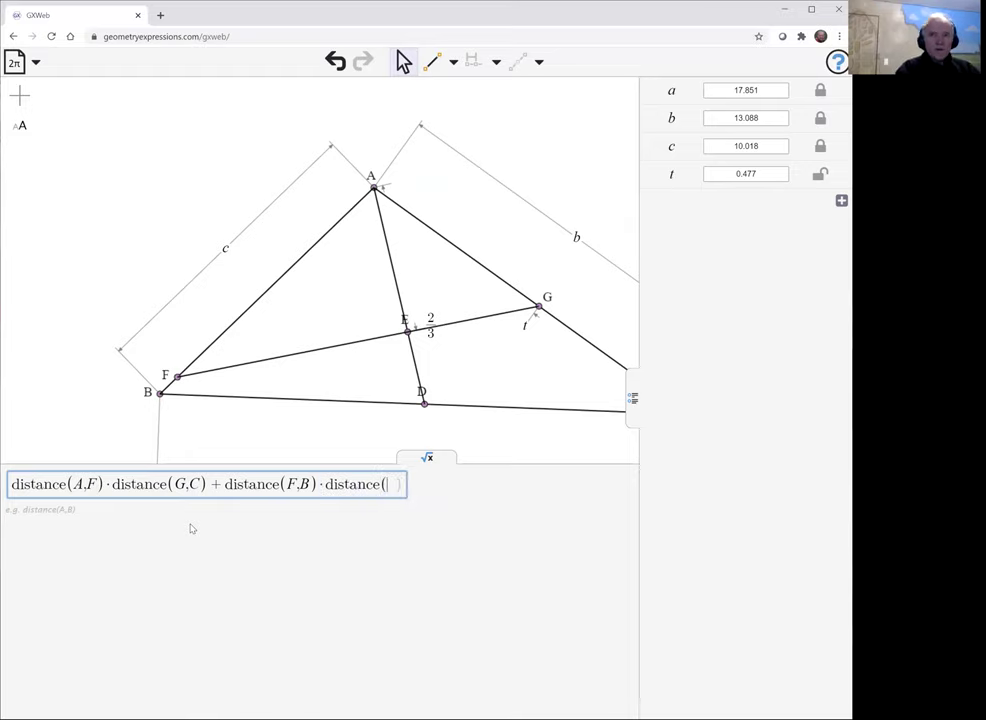
pyautogui.write('A,')
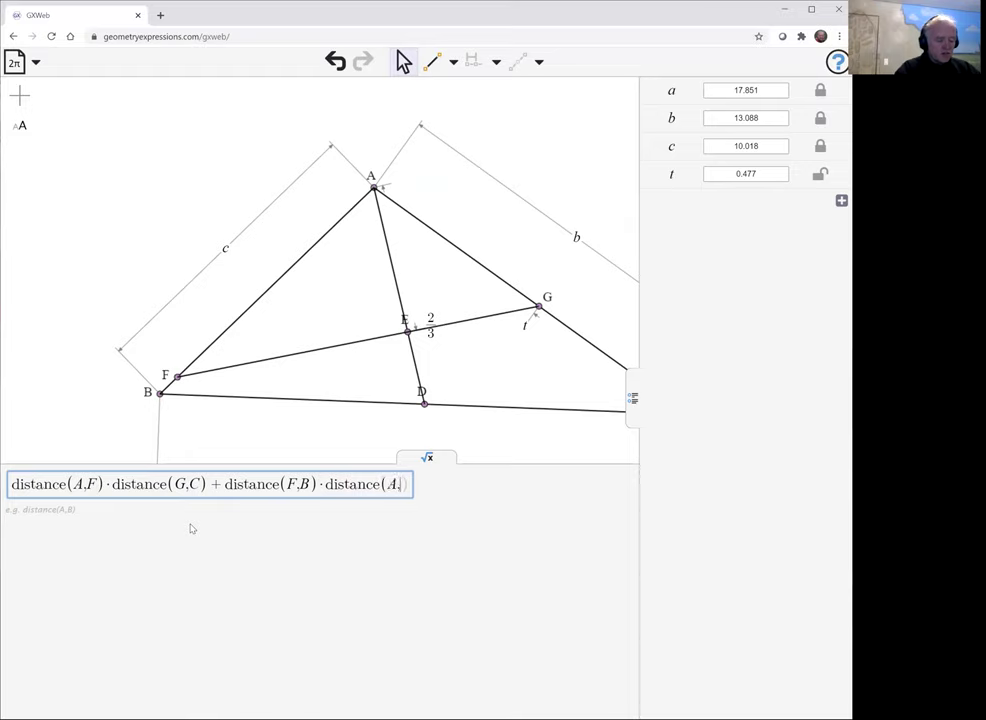
pyautogui.write('G')
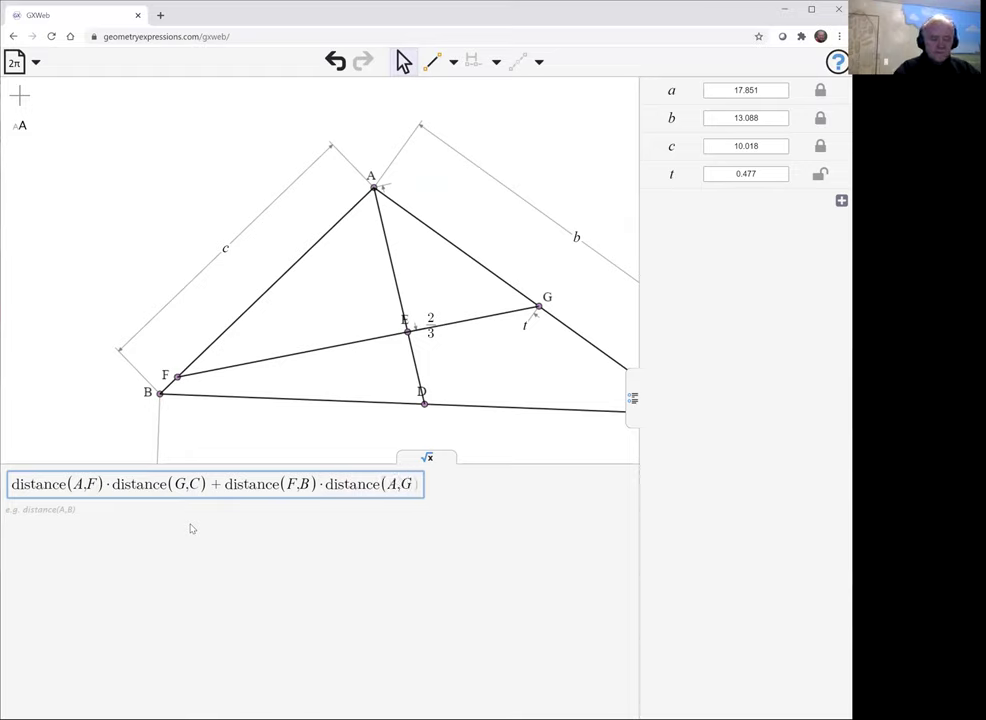
pyautogui.press('Return')
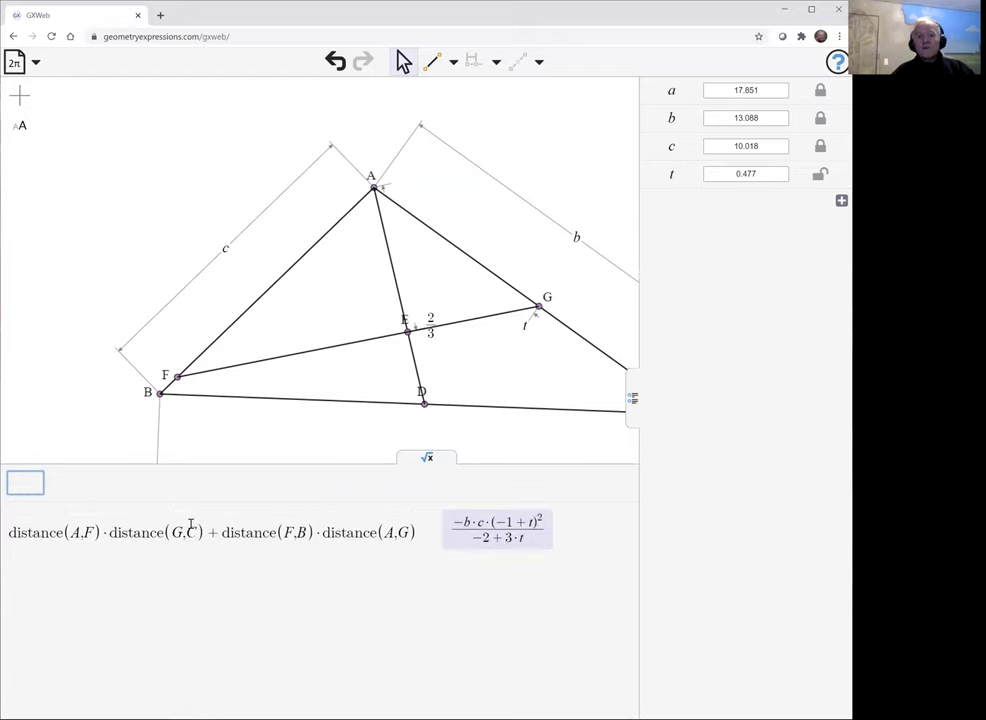
pyautogui.moveTo(462, 524)
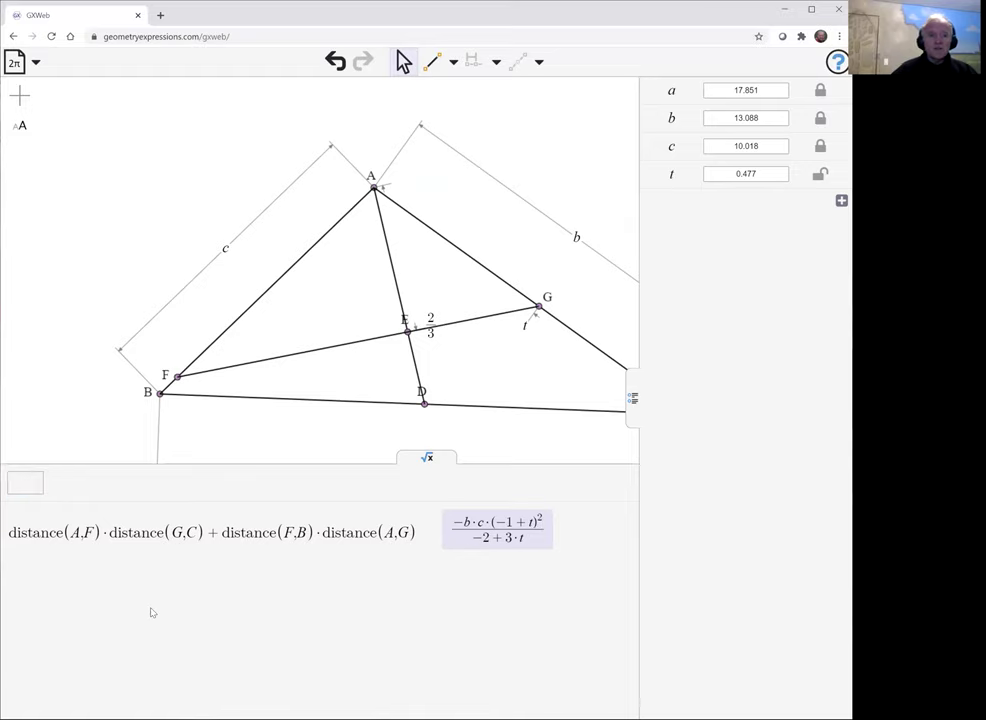
# - Evaluate a second symbolic expression, distance(A,F)·distance(A,G), and compare its result with that of the first expression
pyautogui.click(21, 487)
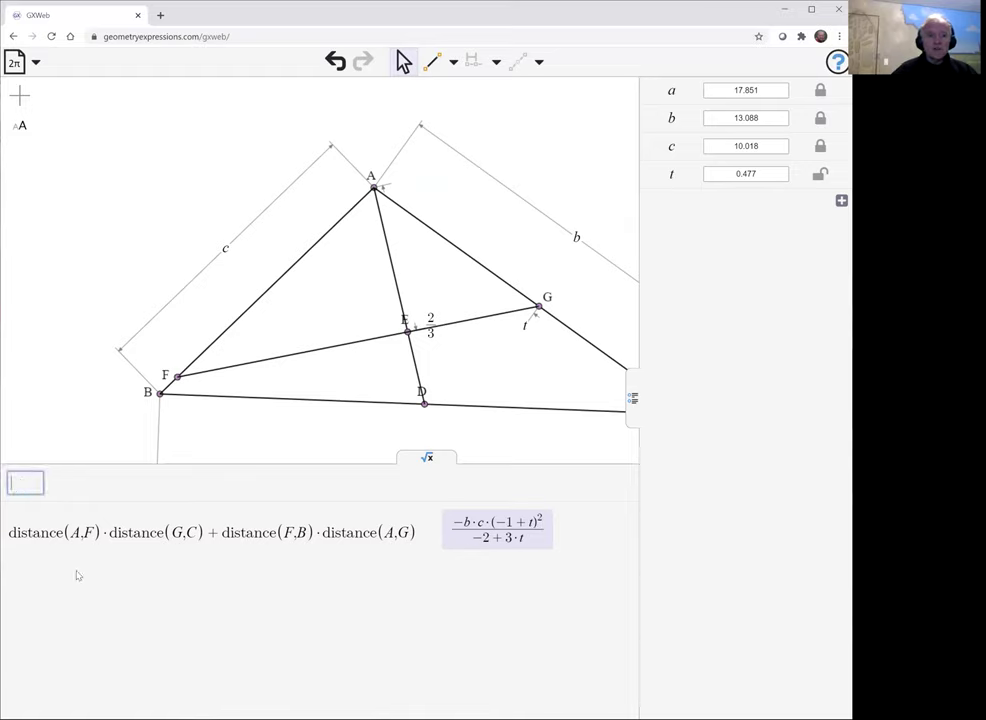
pyautogui.write('dist')
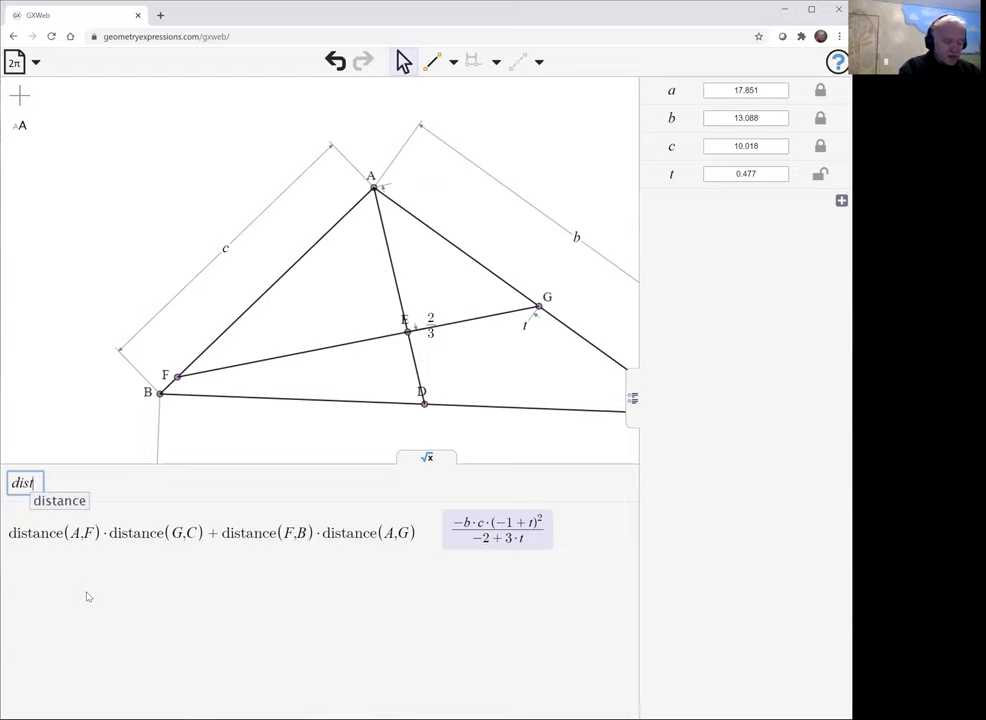
pyautogui.write('ance(')
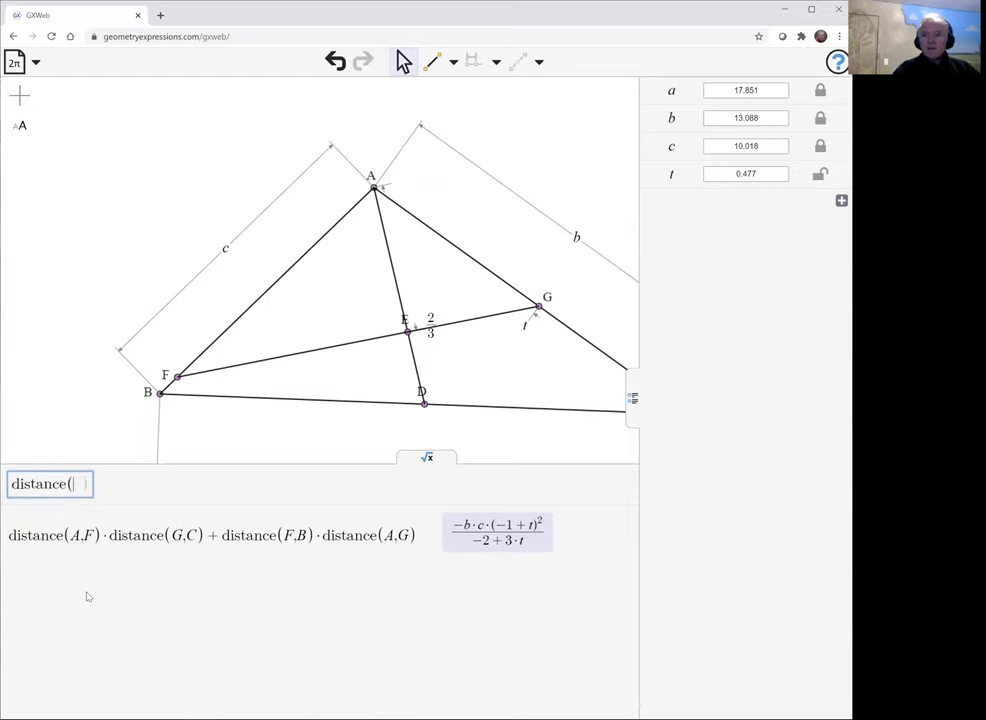
pyautogui.write('A,')
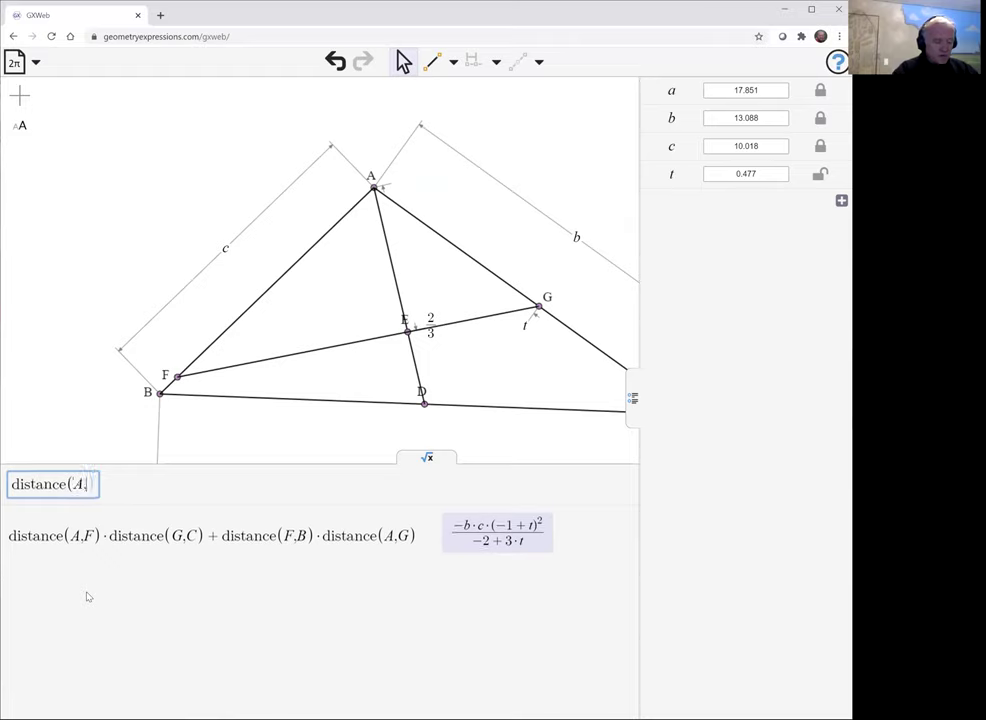
pyautogui.write('F*')
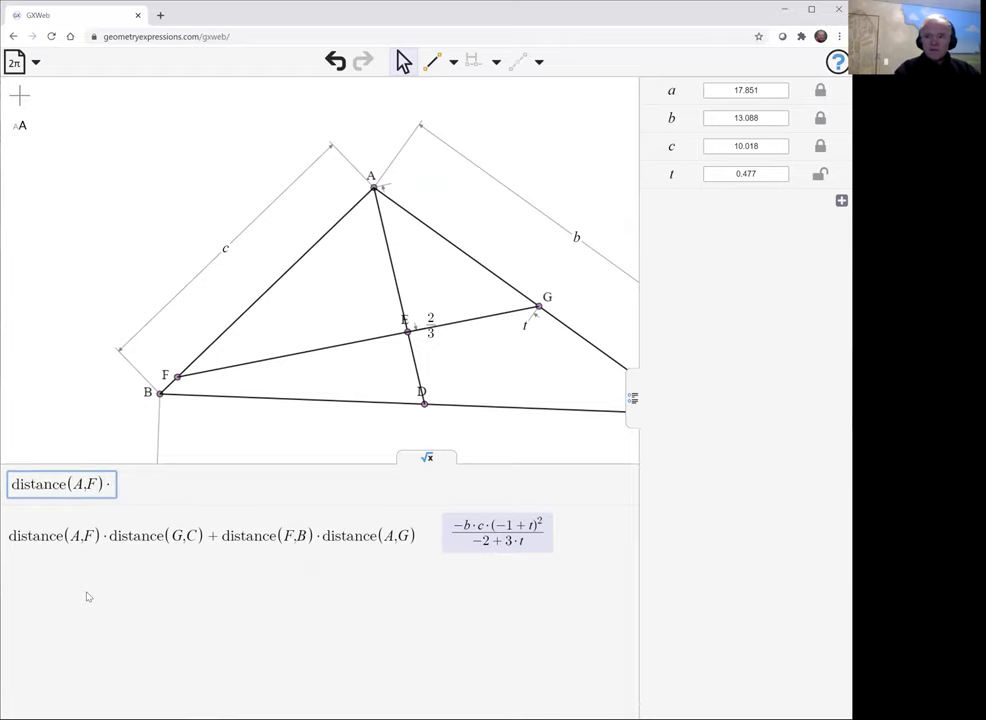
pyautogui.write('dista')
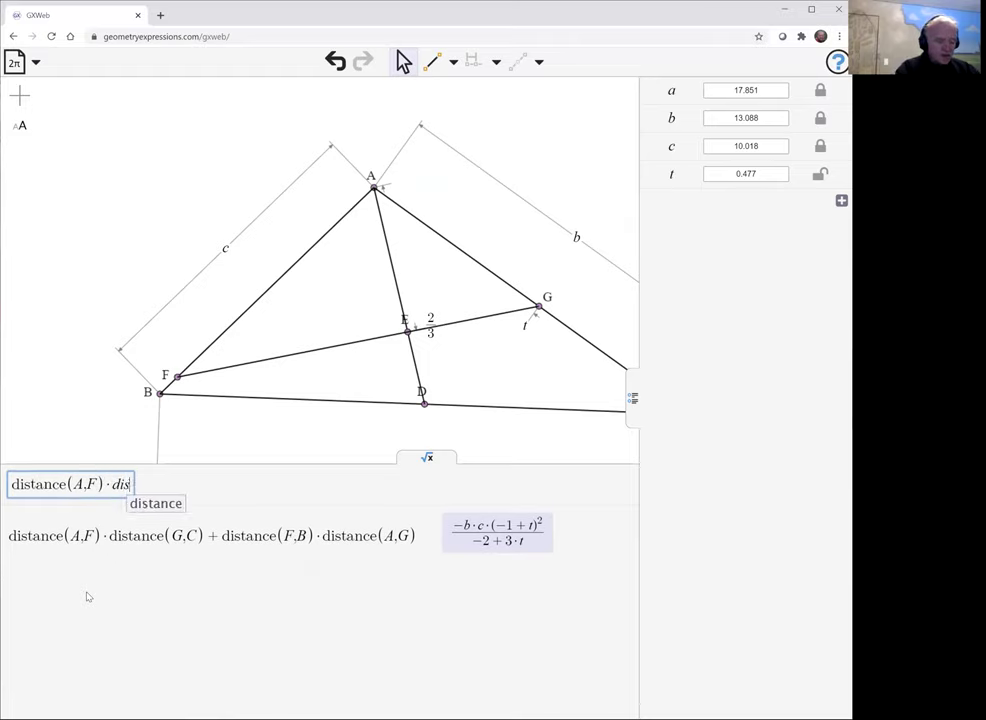
pyautogui.write('(')
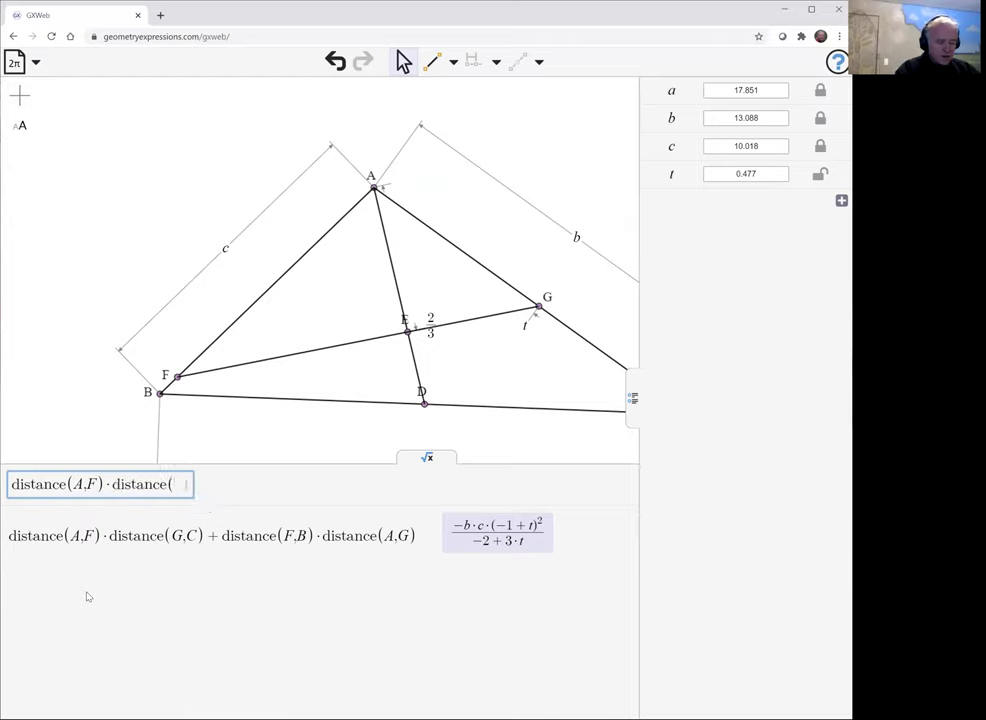
pyautogui.write('A,G)')
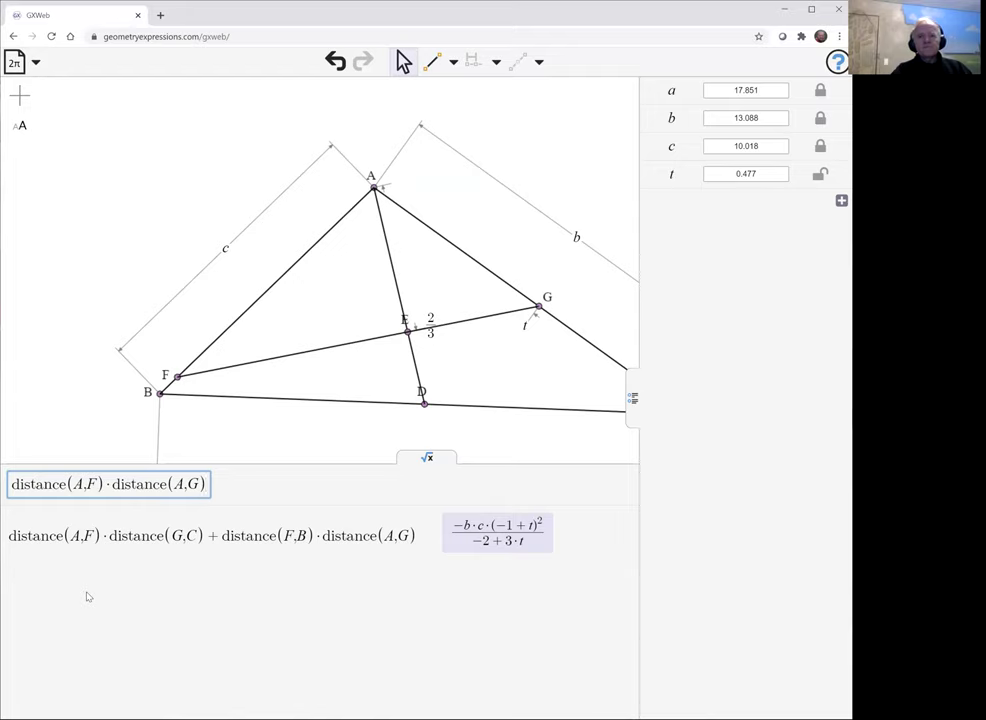
pyautogui.press('Return')
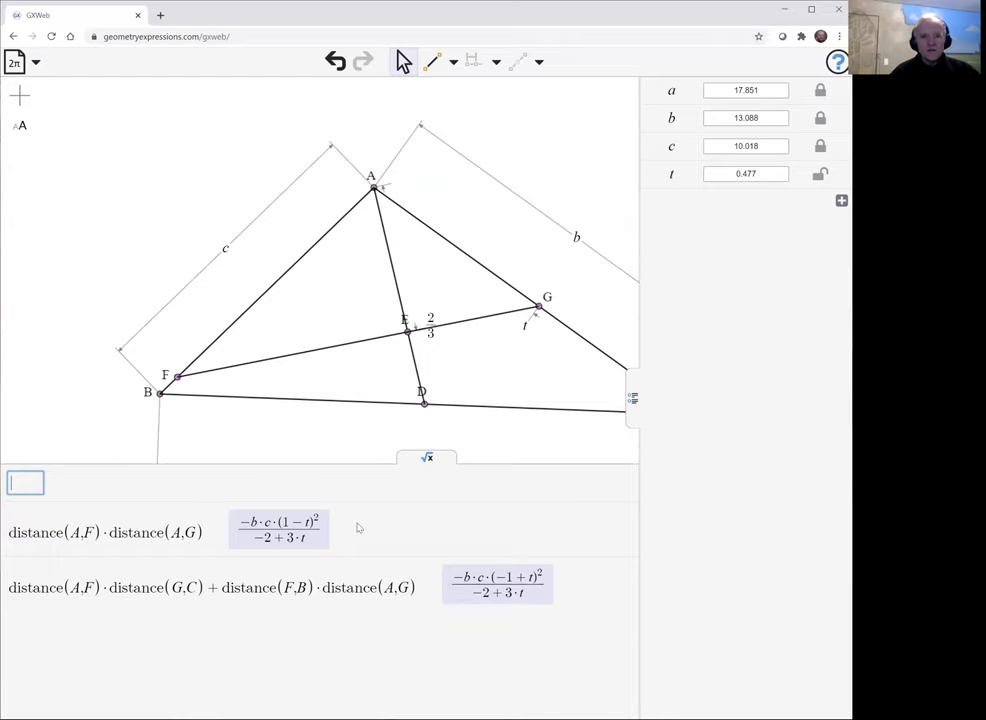
pyautogui.moveTo(477, 578)
pyautogui.moveTo(285, 521)
pyautogui.moveTo(524, 580)
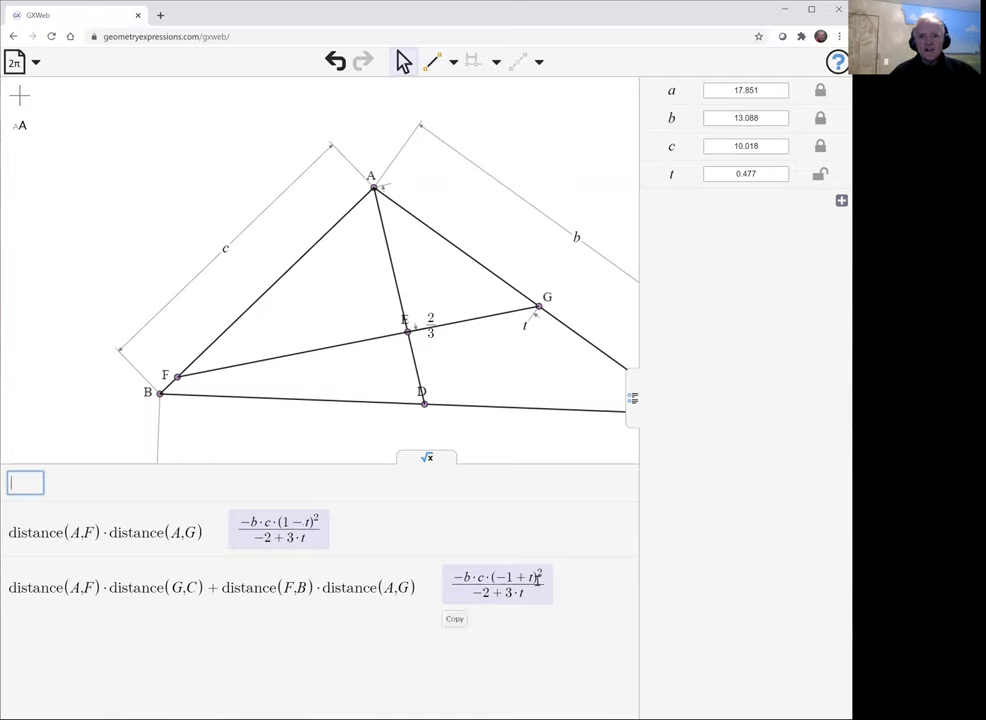